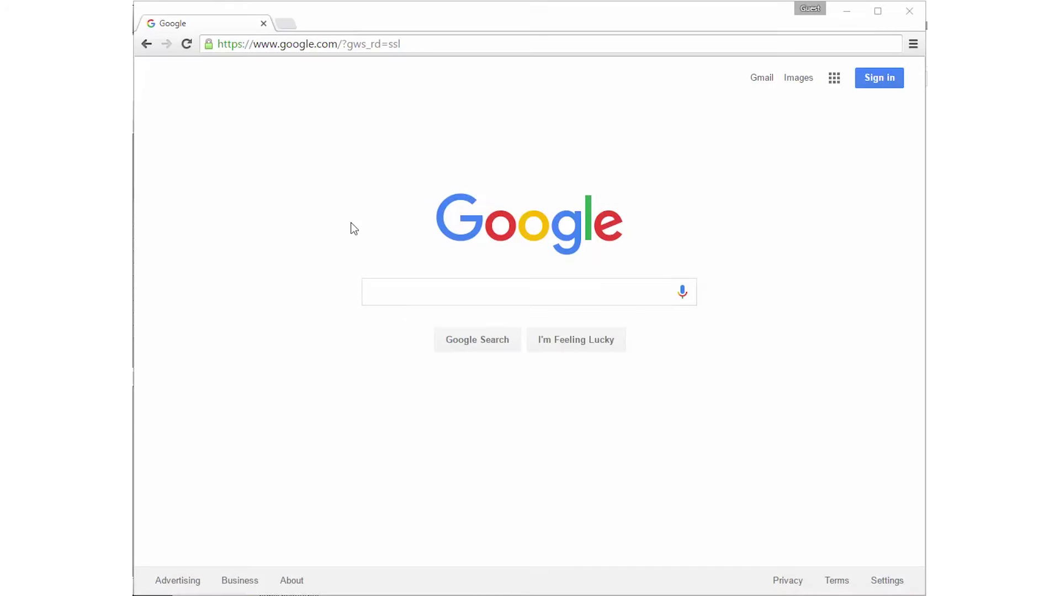
# - Go to seek.autodesk.com/benjaminmoore and pick the Multi-Purpose Oil Based Primer's RFA file
pyautogui.click(308, 47)
pyautogui.write('s')
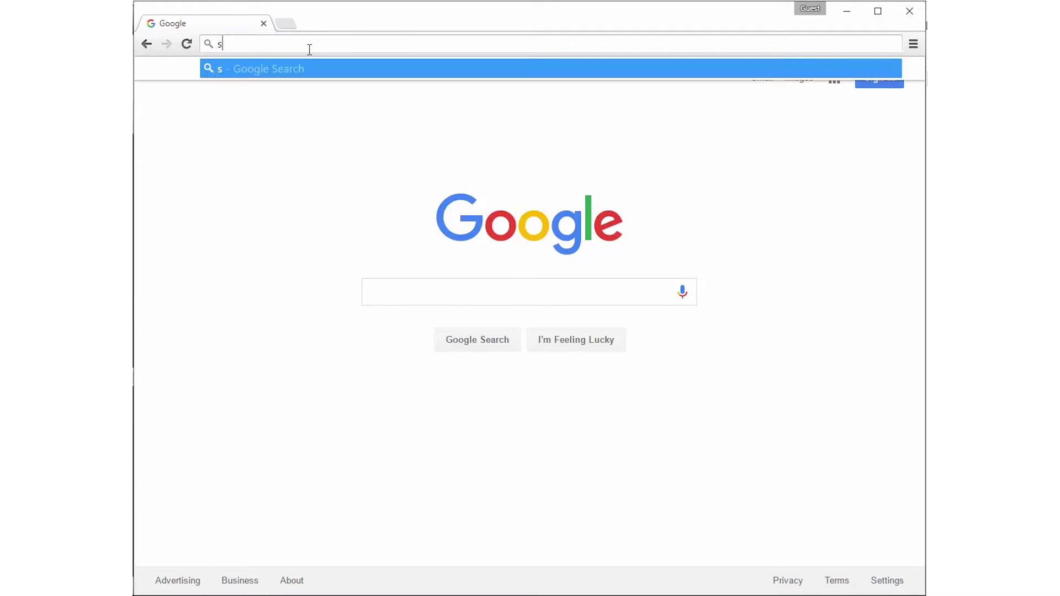
pyautogui.write('eek.autodesk')
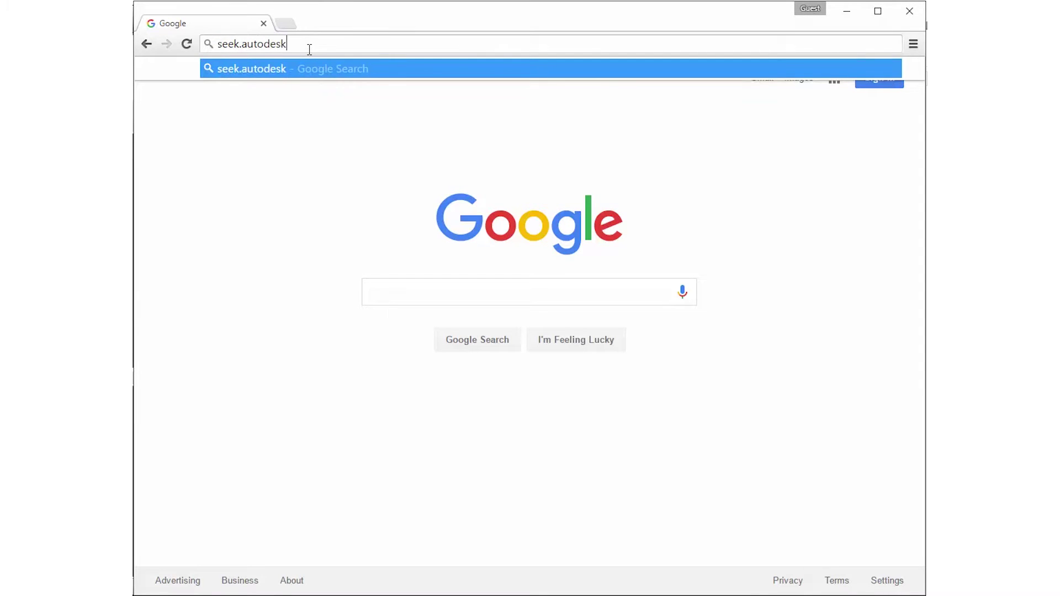
pyautogui.write('.com/benjaminmoore')
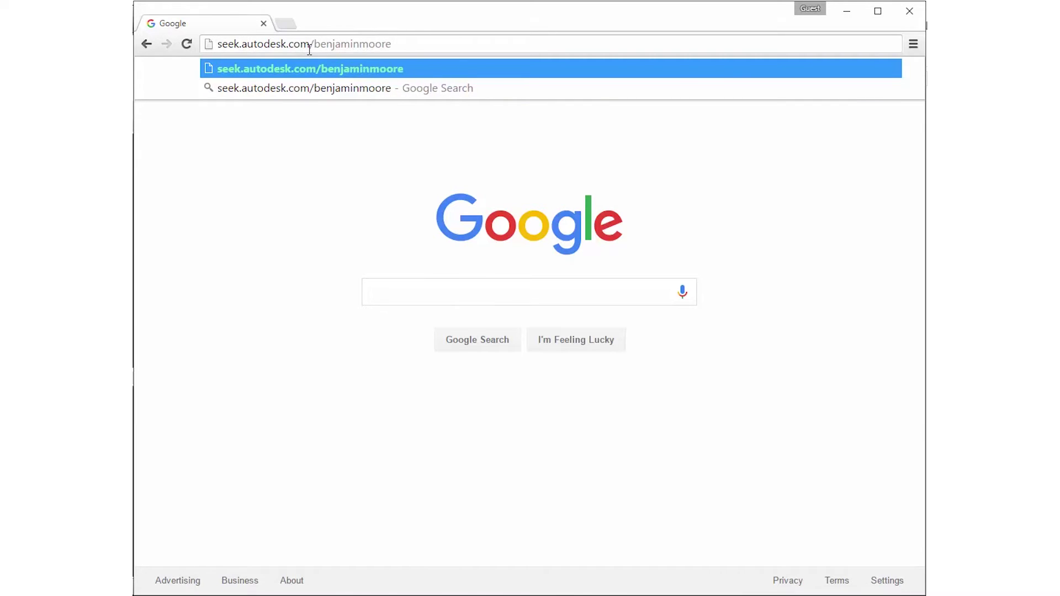
pyautogui.press('Return')
pyautogui.click(614, 421)
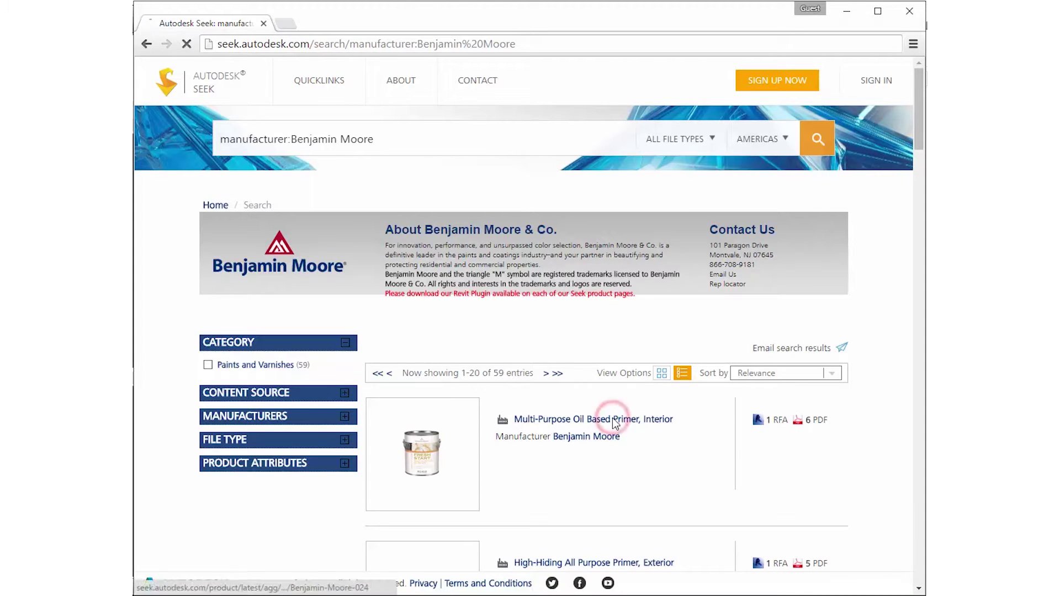
pyautogui.click(552, 402)
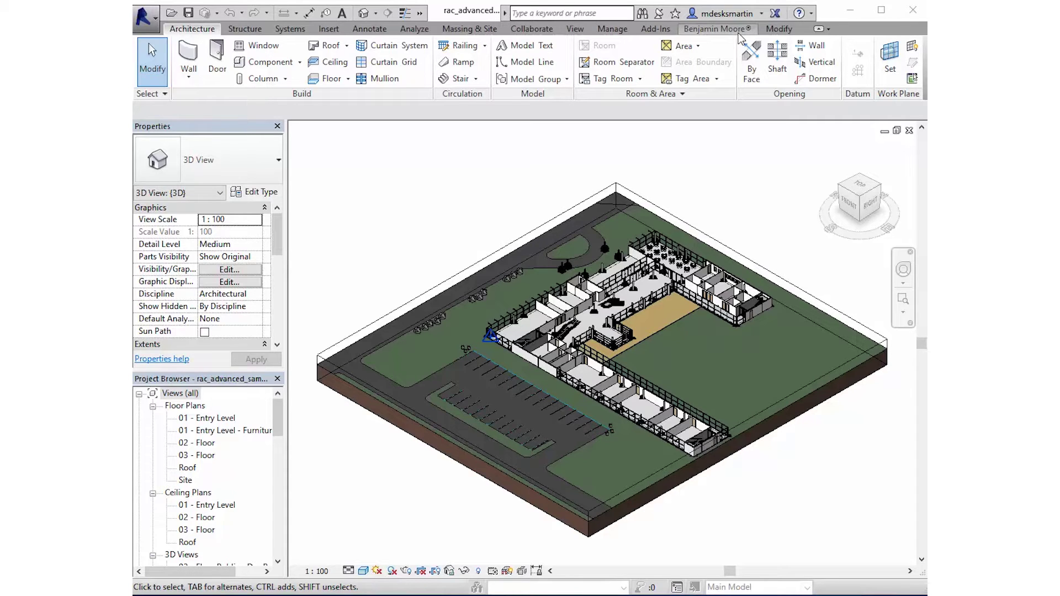
# - Launch the Benjamin Moore Color Suite with the active region set to United States / International
pyautogui.click(739, 32)
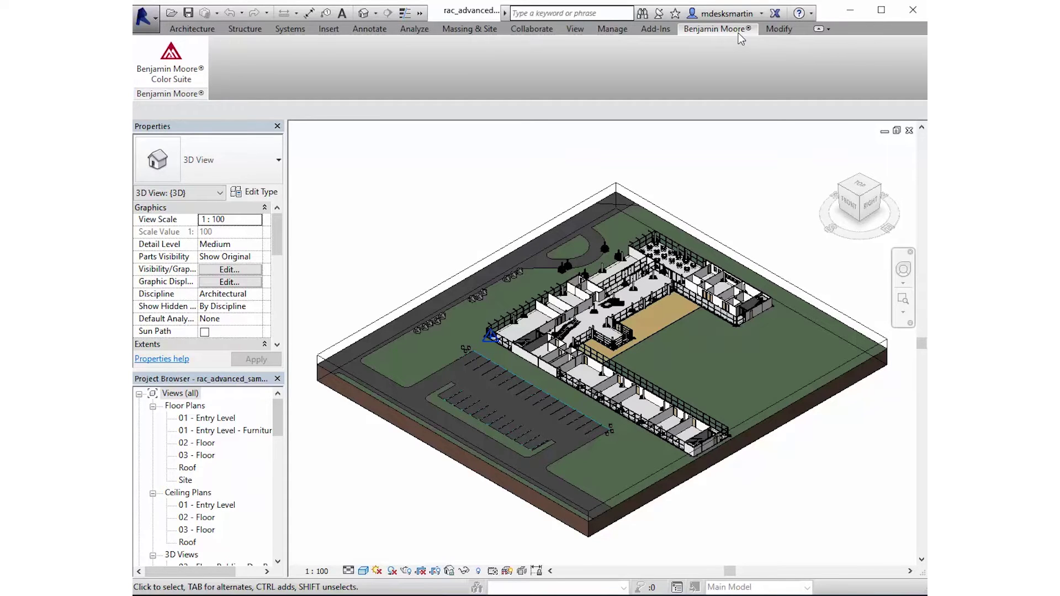
pyautogui.click(180, 82)
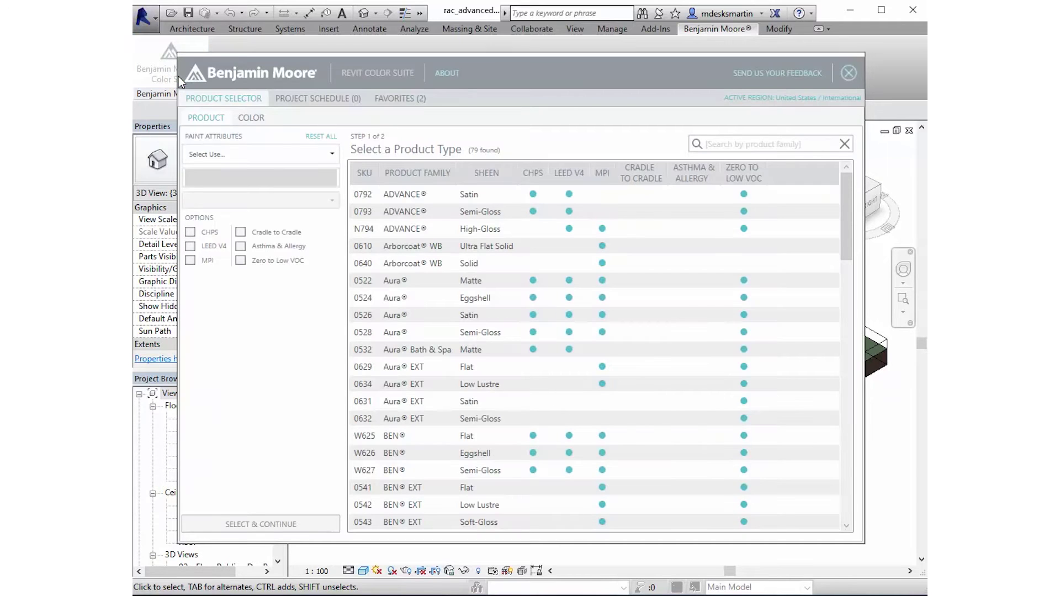
pyautogui.click(770, 99)
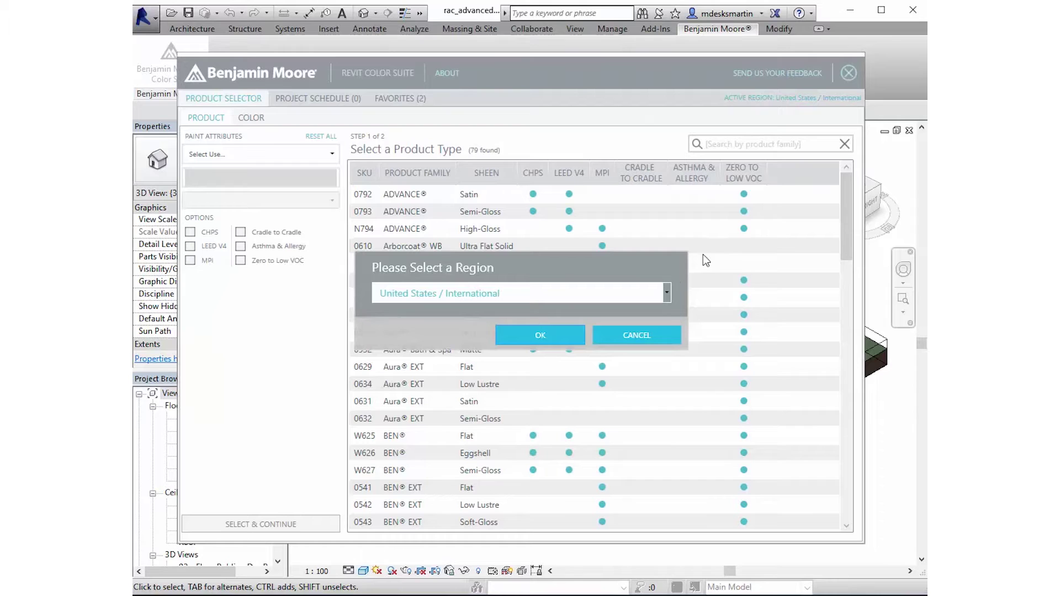
pyautogui.click(667, 293)
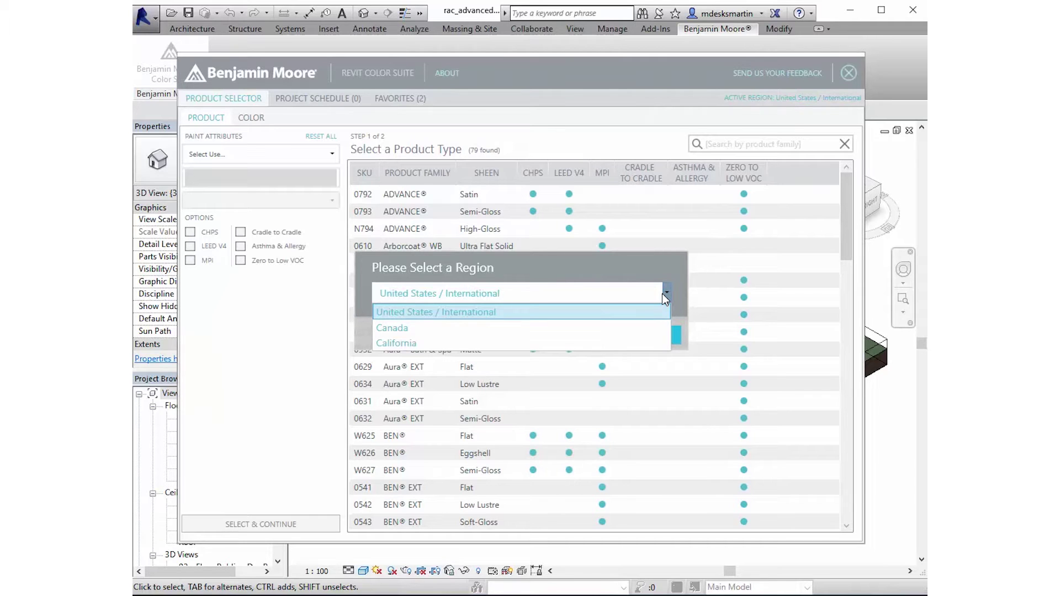
pyautogui.click(650, 312)
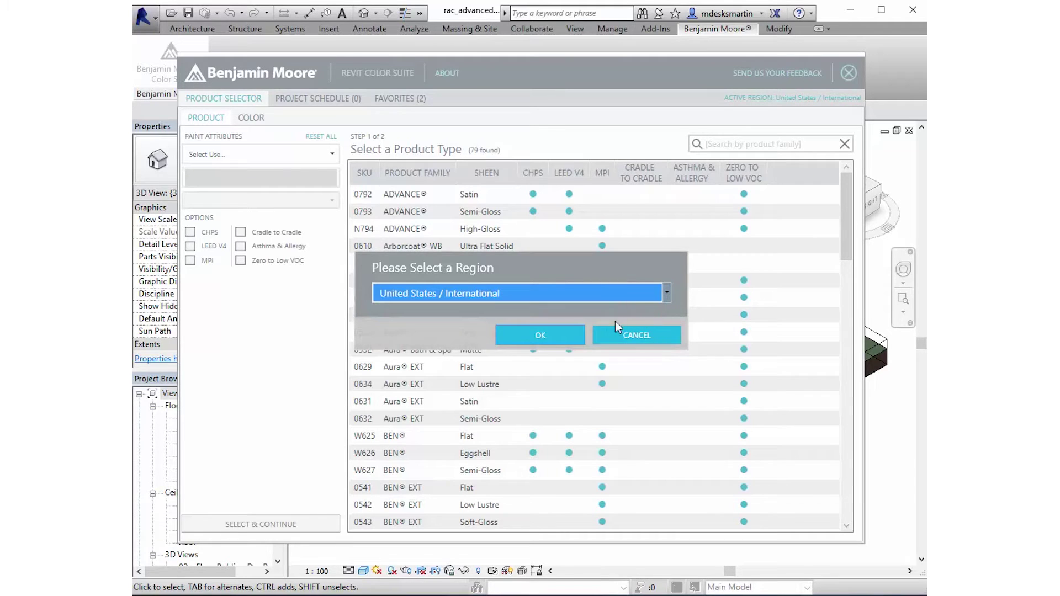
pyautogui.click(546, 335)
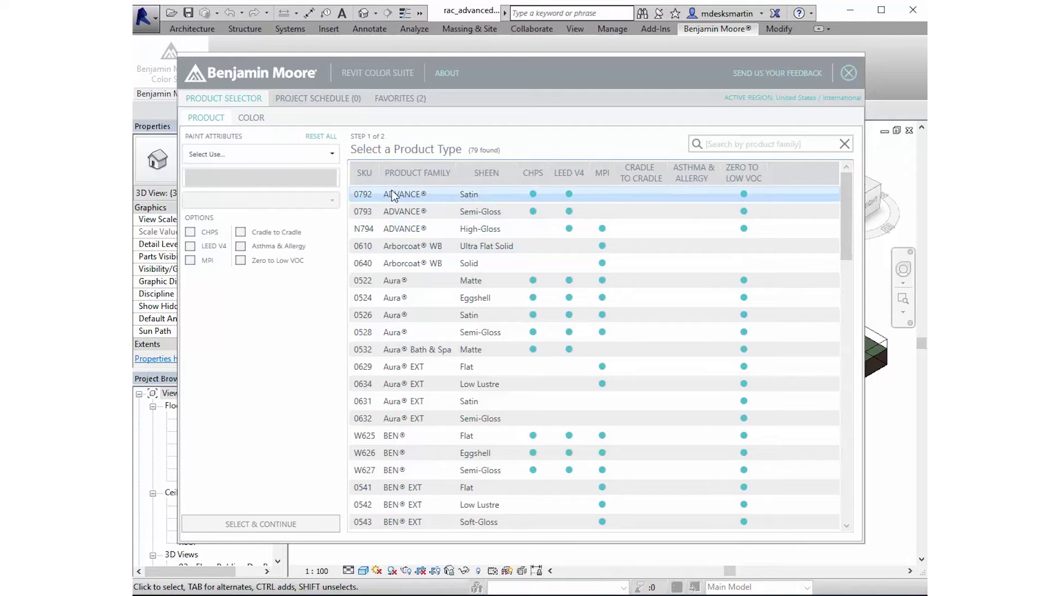
# - Filter paints to Interior use on Drywall with Matte, Low Sheen and Eggshell sheens
pyautogui.click(332, 154)
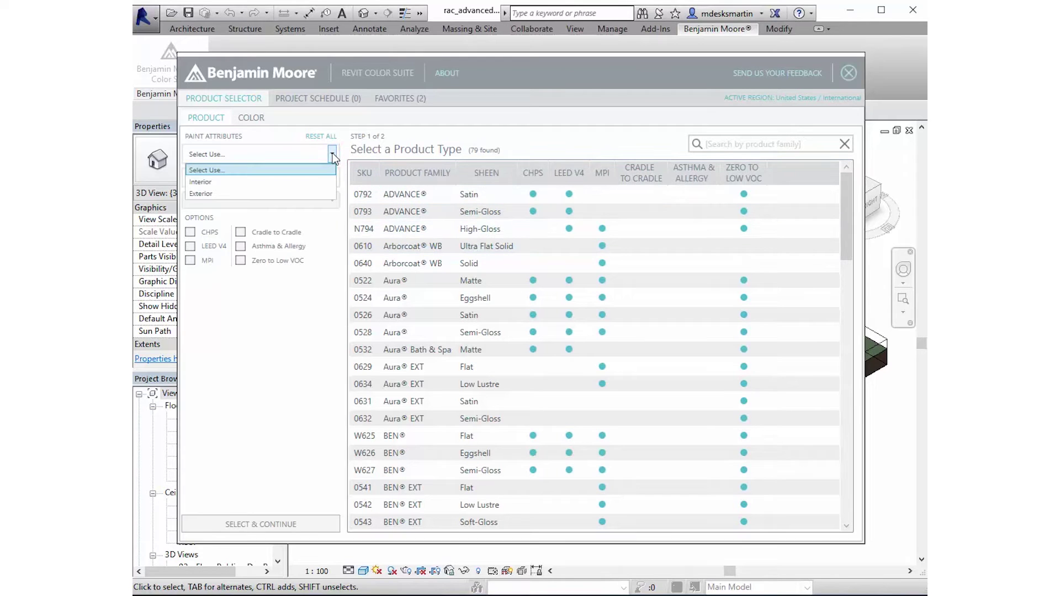
pyautogui.click(212, 182)
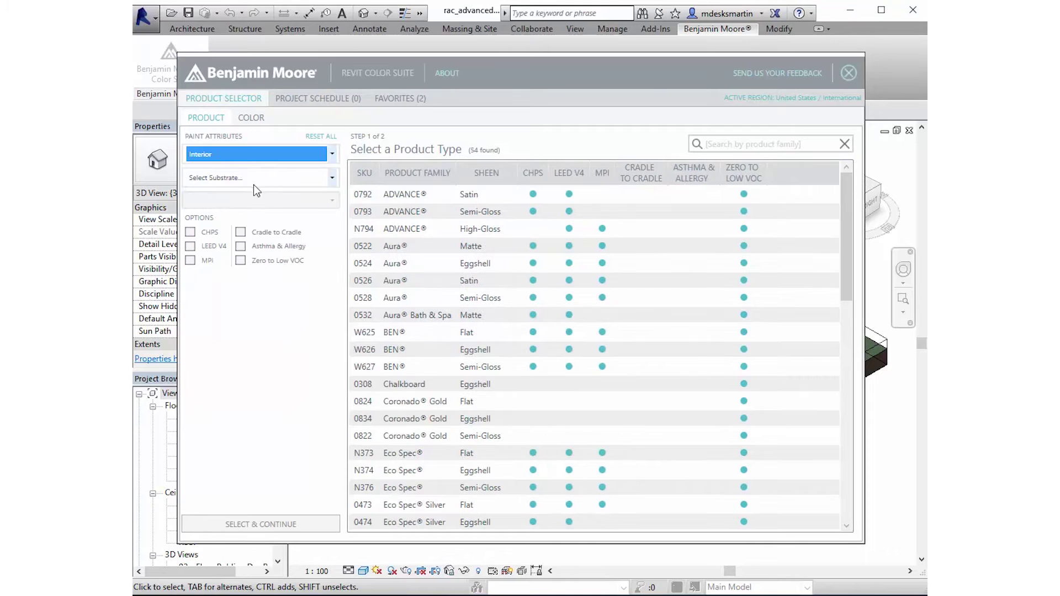
pyautogui.click(332, 182)
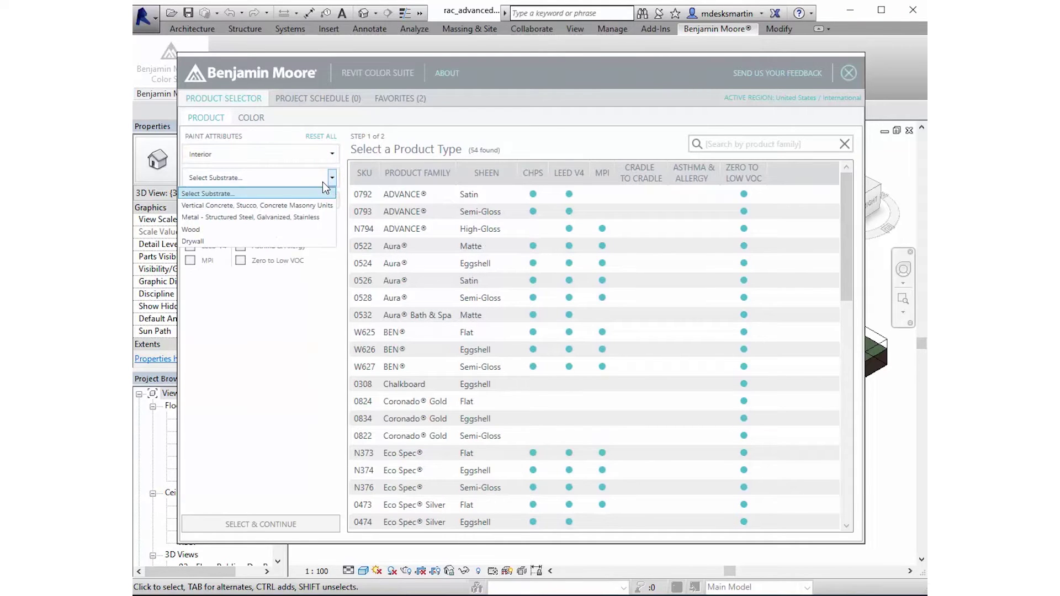
pyautogui.click(224, 241)
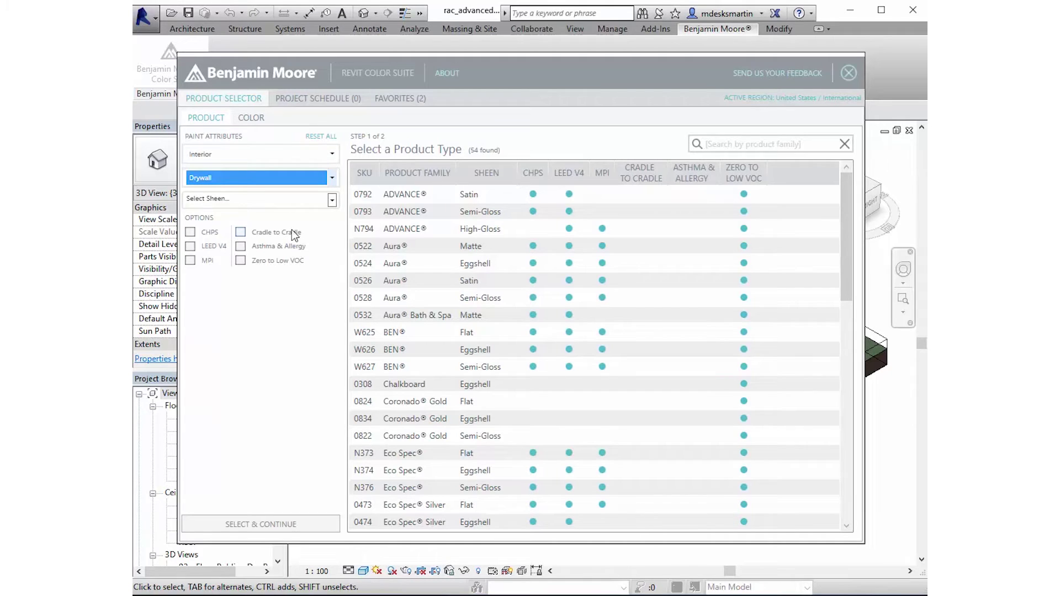
pyautogui.click(332, 200)
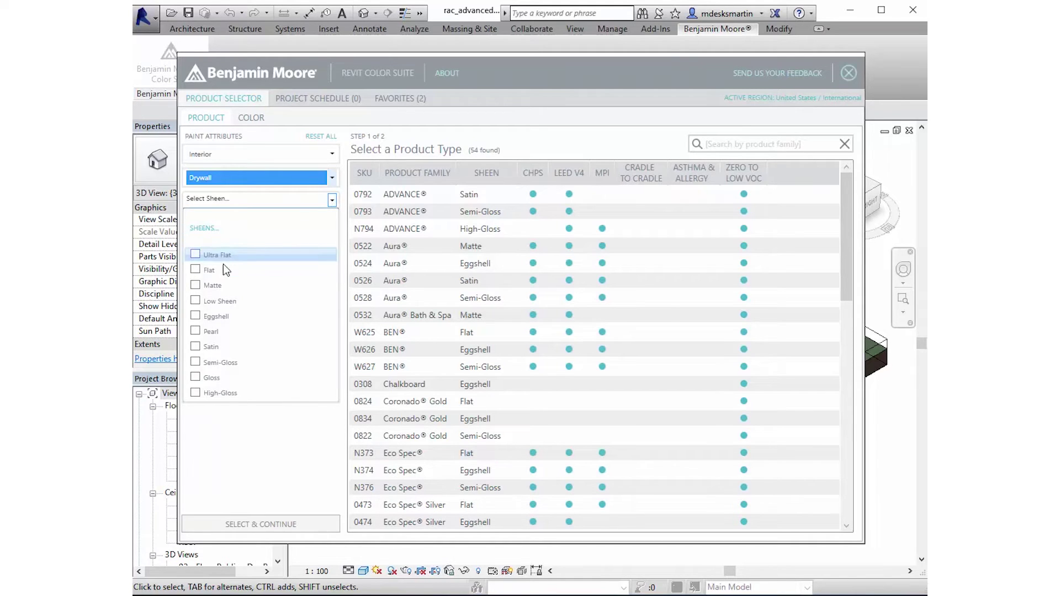
pyautogui.click(196, 315)
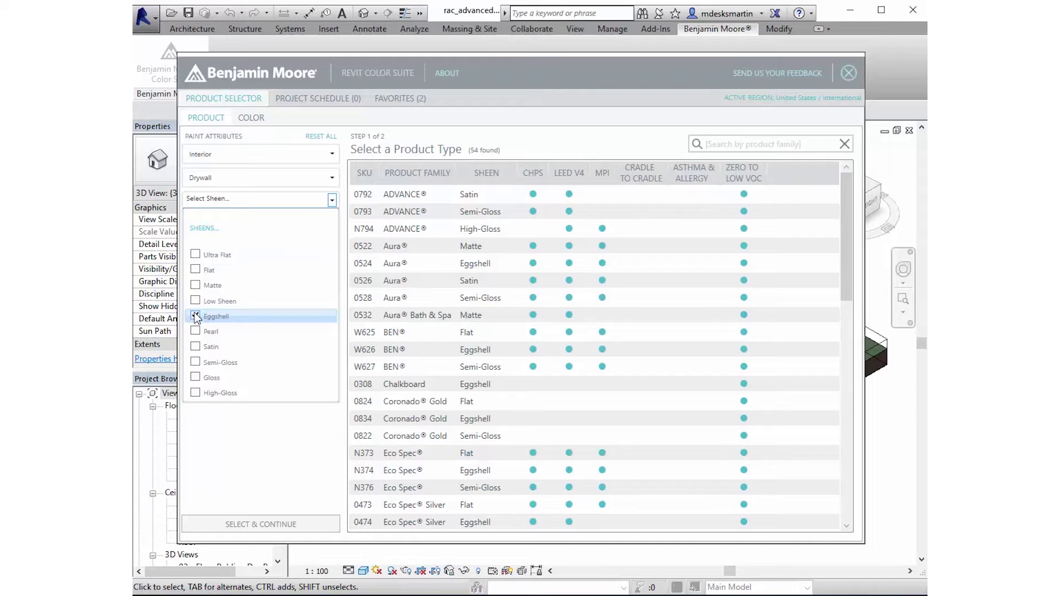
pyautogui.click(195, 300)
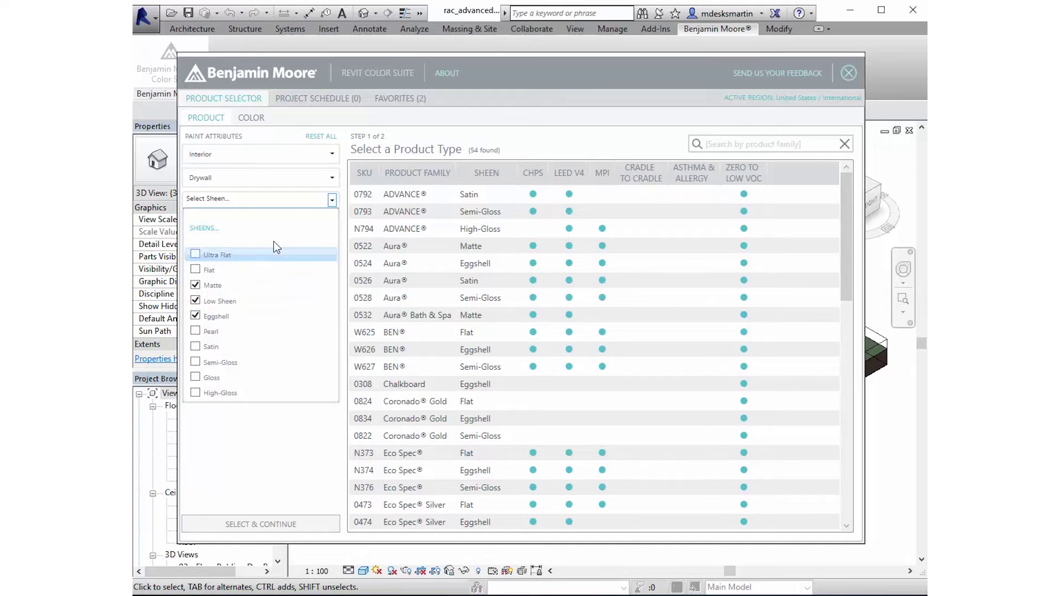
# - Apply the sheens, limit to CHPS-compliant products and choose 0524 Aura Eggshell
pyautogui.click(332, 200)
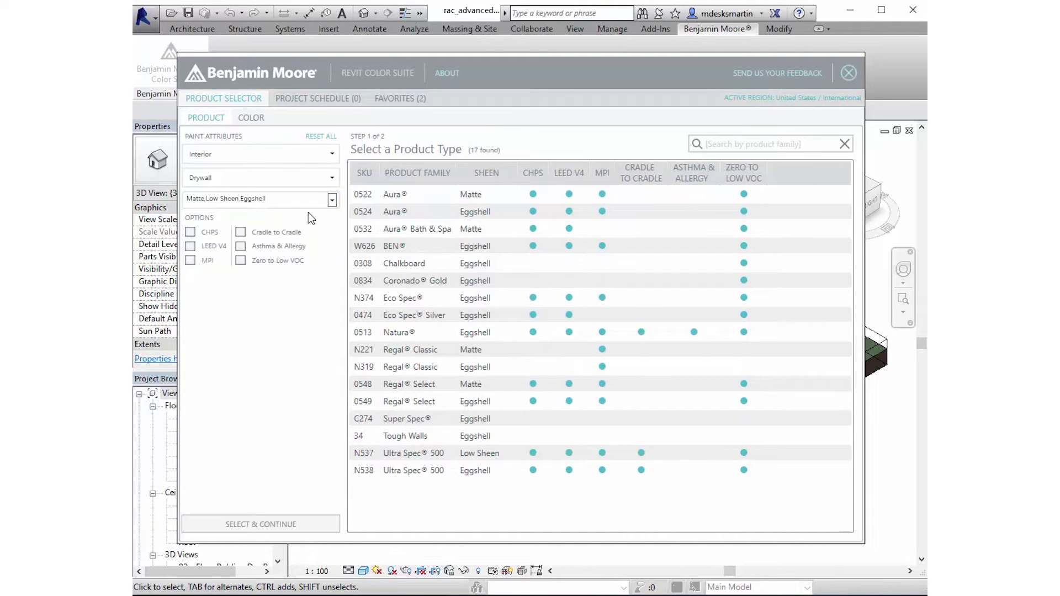
pyautogui.click(191, 232)
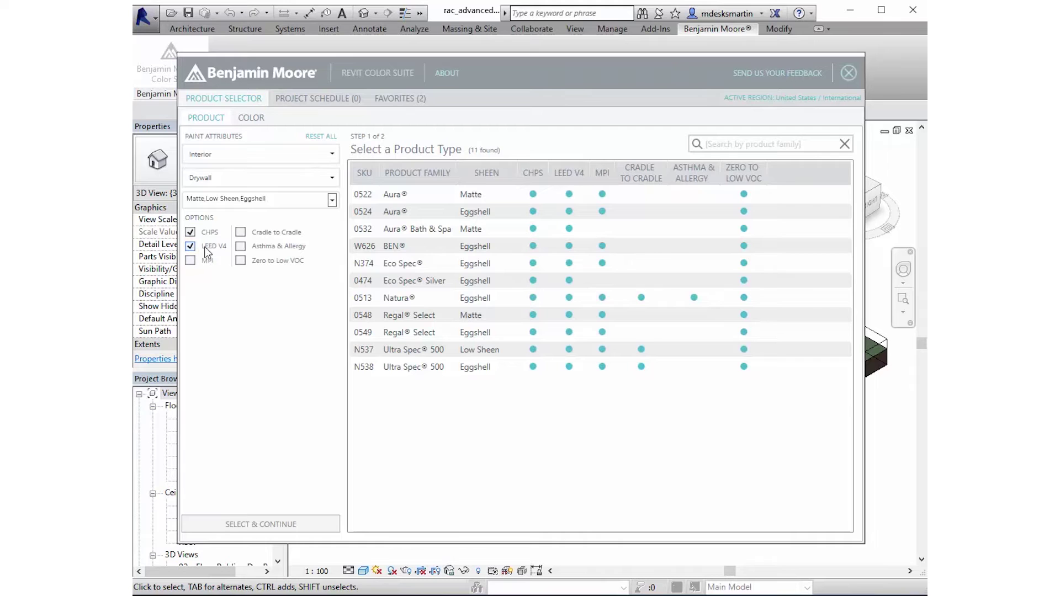
pyautogui.click(439, 209)
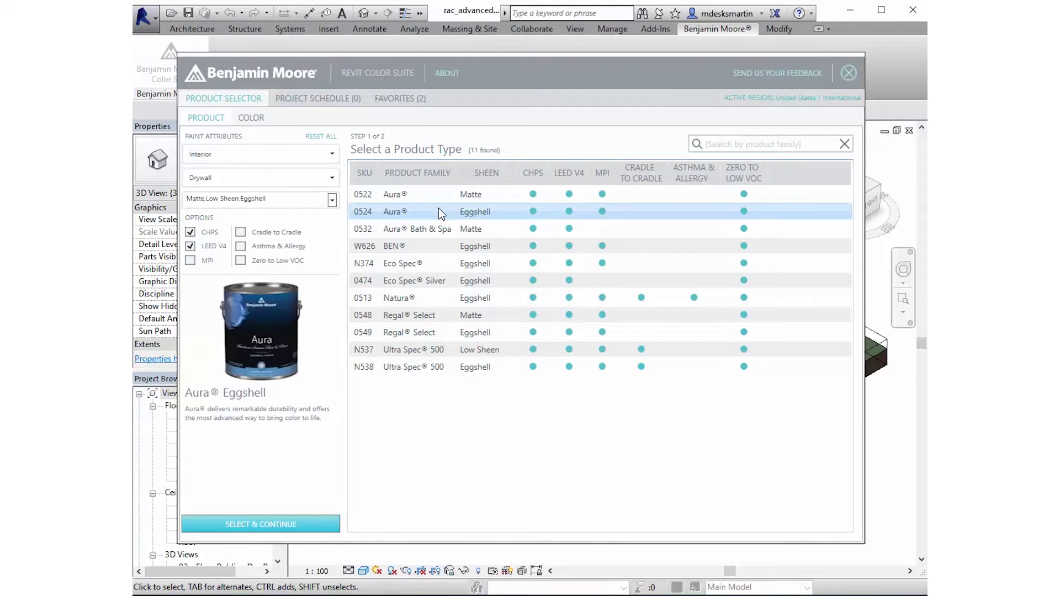
pyautogui.click(317, 526)
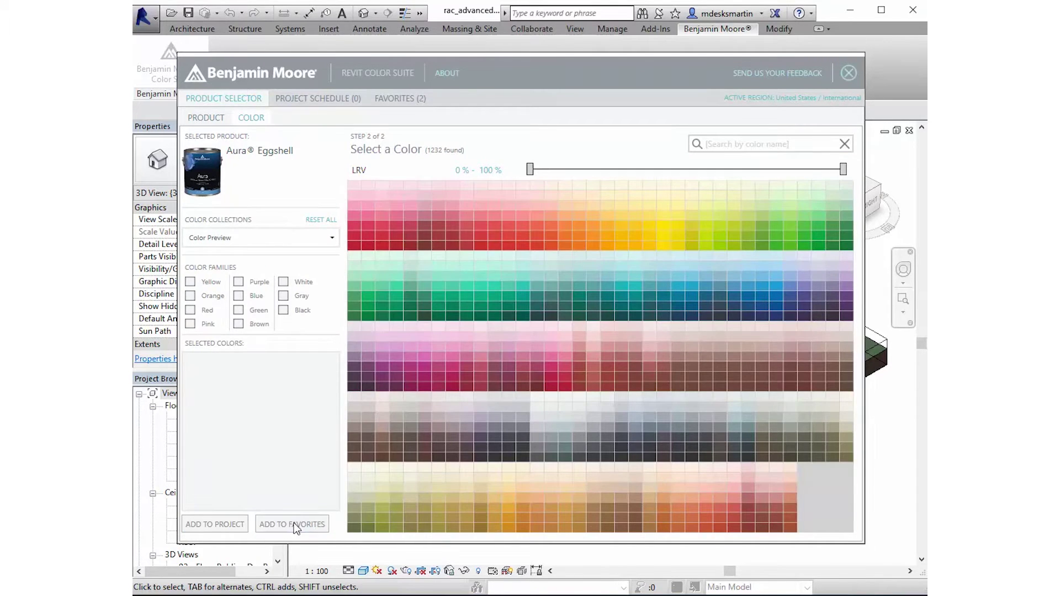
pyautogui.click(331, 238)
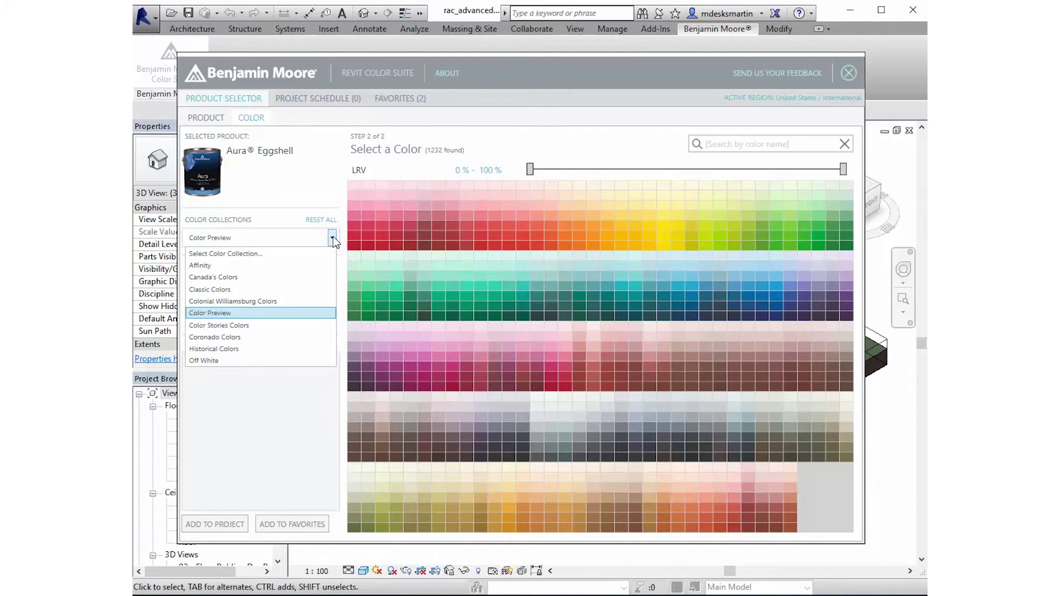
pyautogui.click(333, 237)
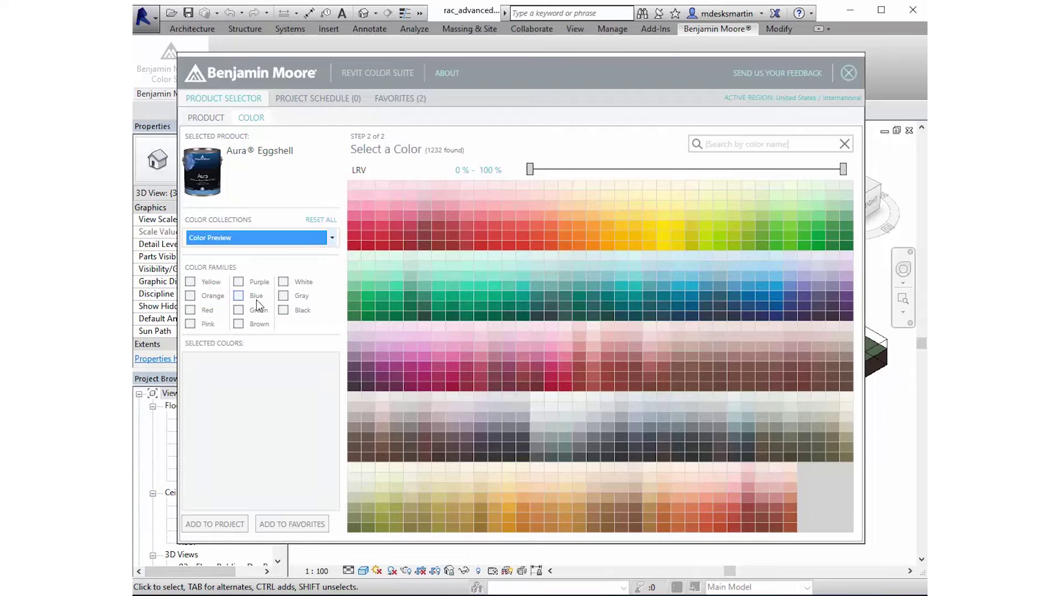
pyautogui.click(191, 311)
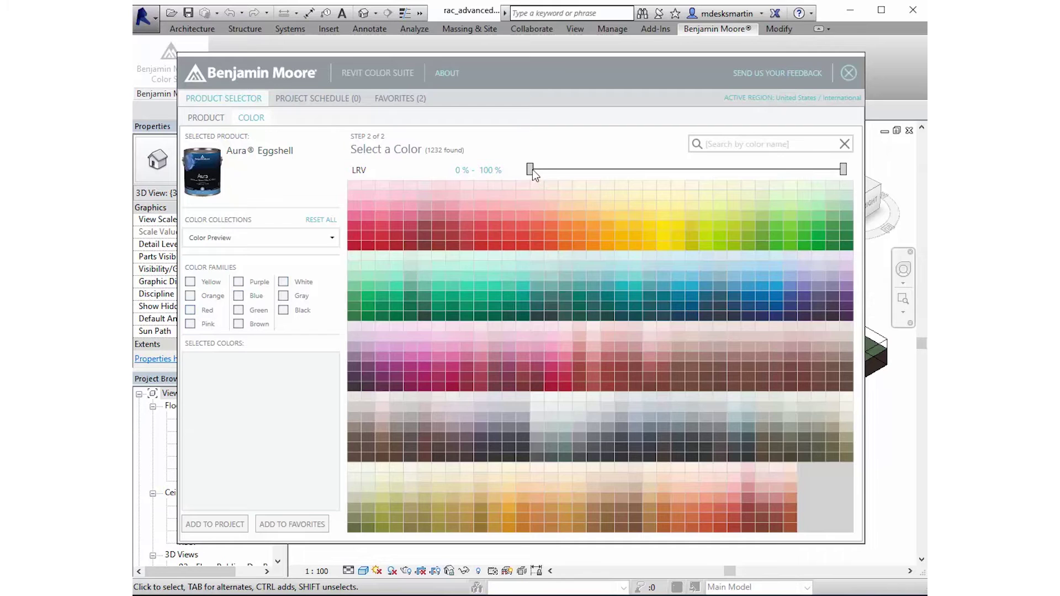
pyautogui.moveTo(531, 170); pyautogui.dragTo(591, 170)
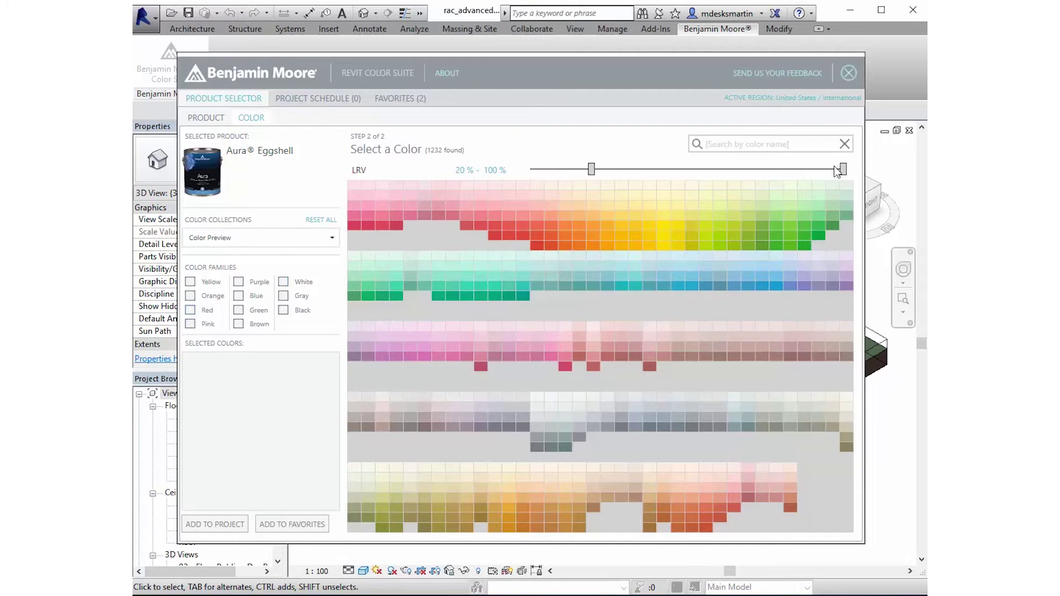
pyautogui.moveTo(841, 170)
pyautogui.mouseDown()
pyautogui.moveTo(752, 170)
pyautogui.moveTo(843, 170)
pyautogui.mouseUp()
pyautogui.moveTo(591, 172); pyautogui.dragTo(529, 170)
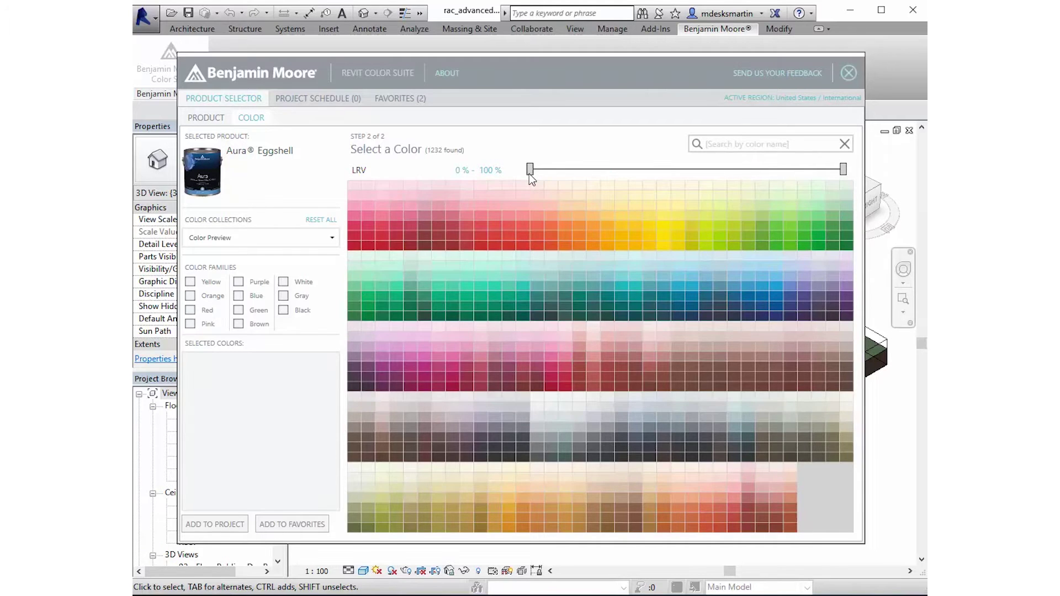
# - Add Avalon Teal from Color Stories Colors and Graphite from Classic Colors
pyautogui.click(259, 238)
pyautogui.click(237, 326)
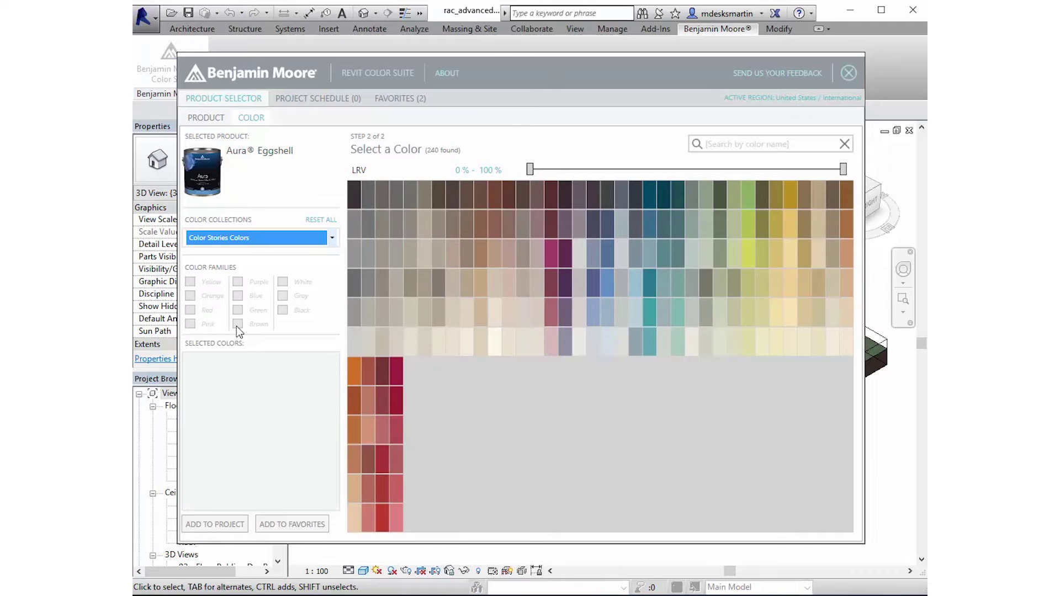
pyautogui.moveTo(648, 279)
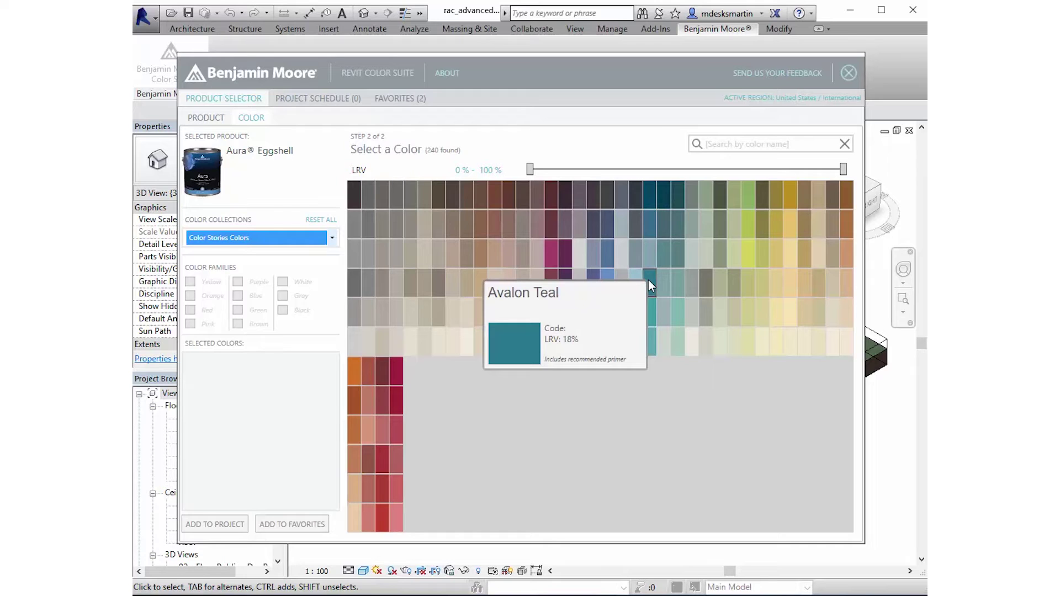
pyautogui.click(648, 279)
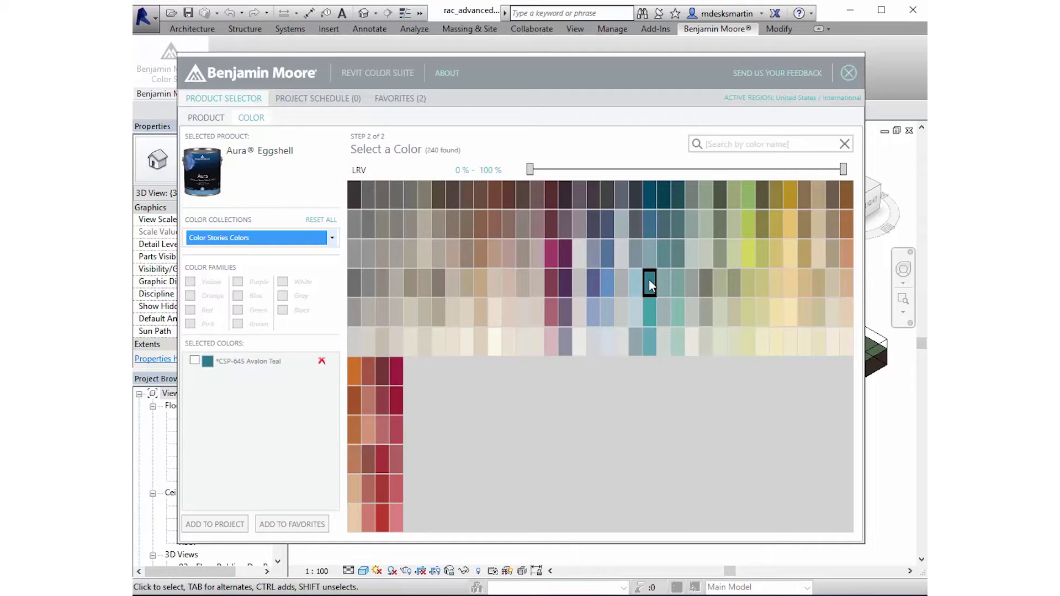
pyautogui.click(331, 239)
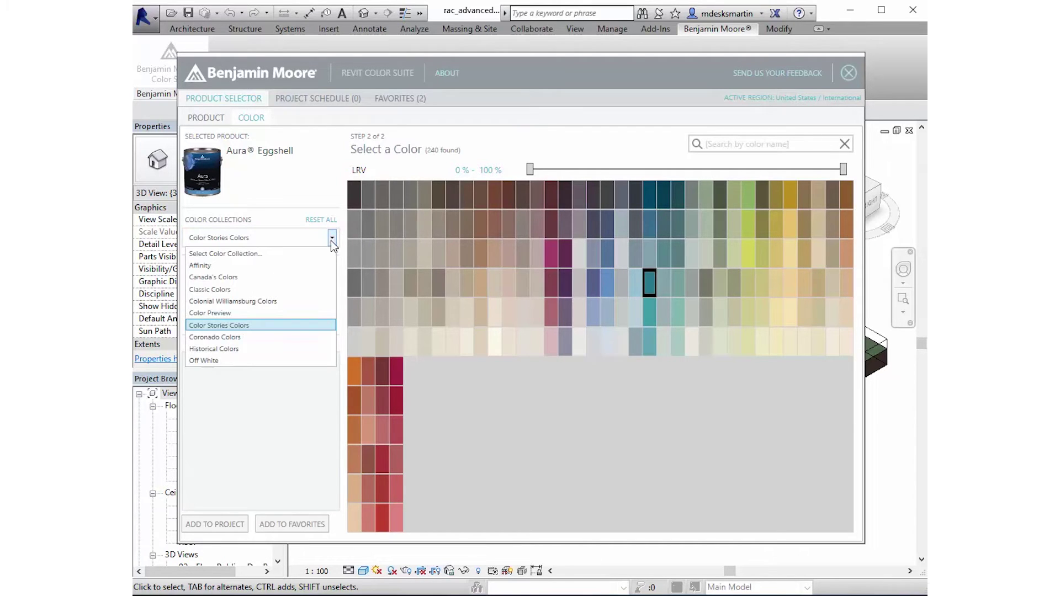
pyautogui.click(296, 289)
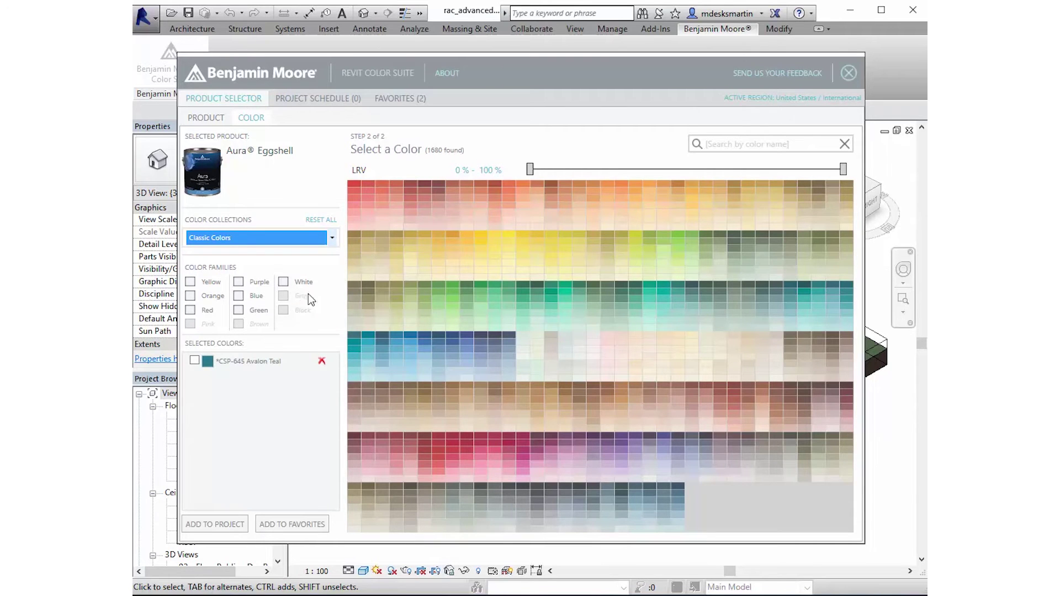
pyautogui.moveTo(495, 486)
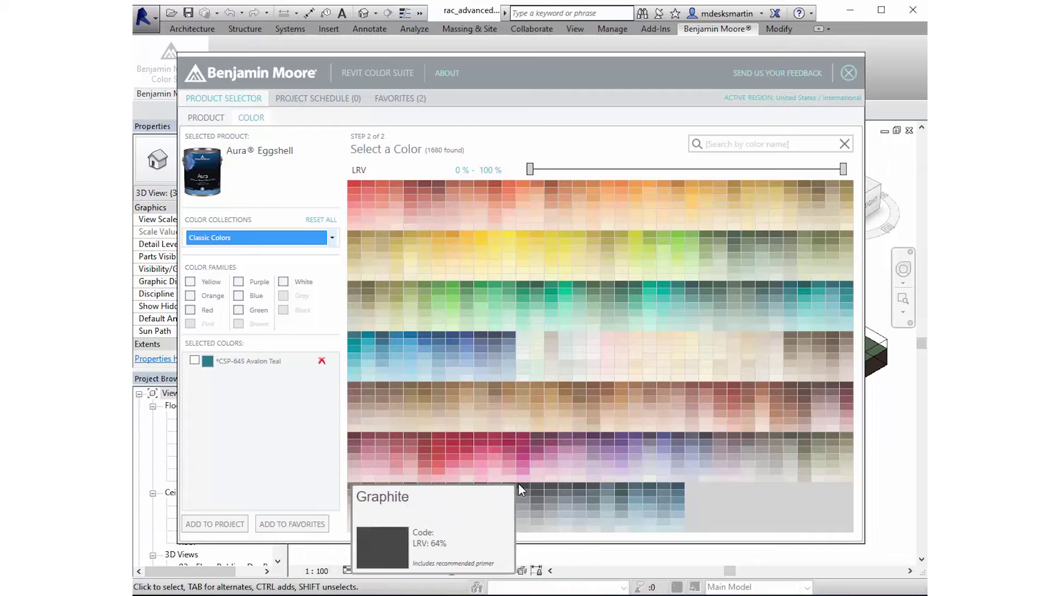
pyautogui.click(518, 483)
# - Add Stormy Monday from Color Preview, remove Graphite, and add Chantilly Lace from Off White
pyautogui.click(332, 237)
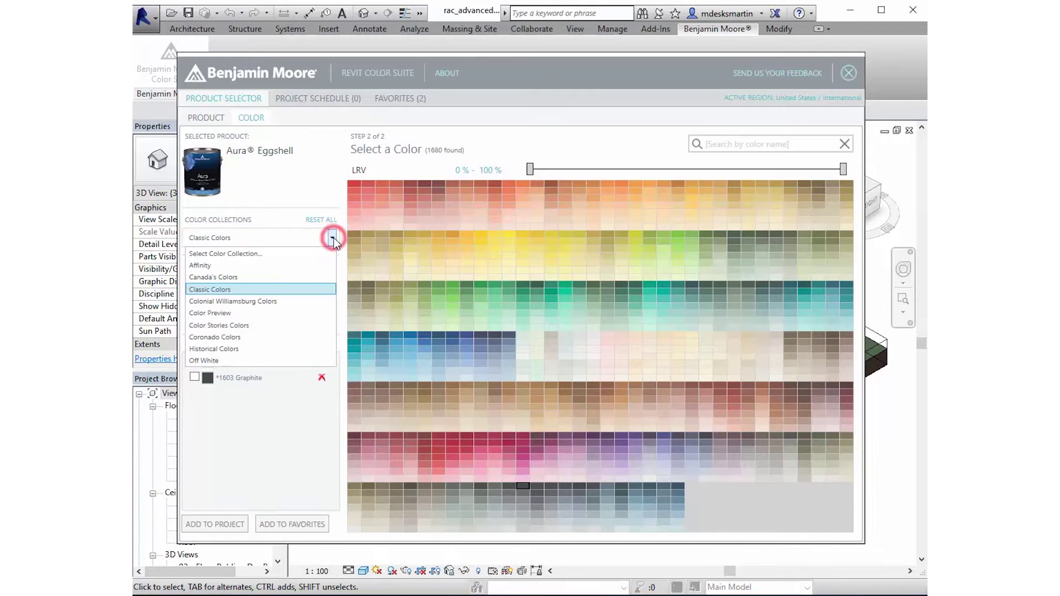
pyautogui.click(303, 313)
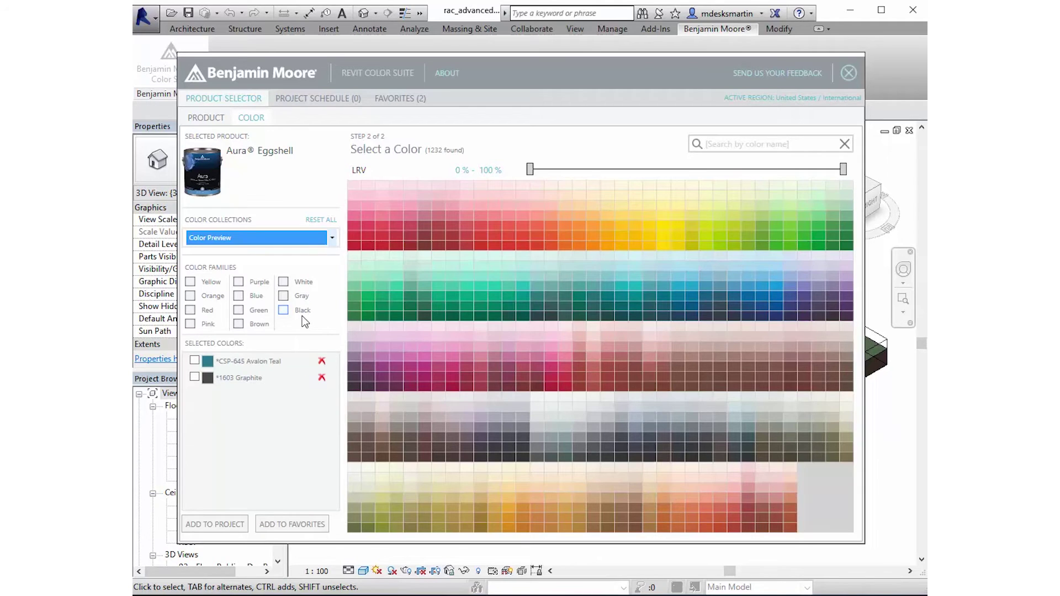
pyautogui.moveTo(419, 426)
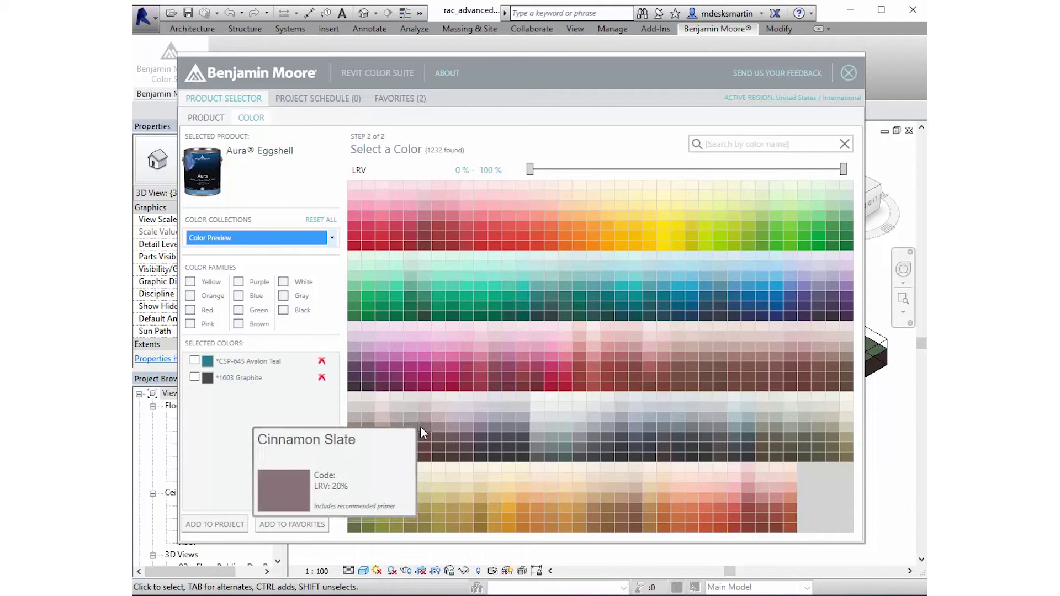
pyautogui.click(416, 418)
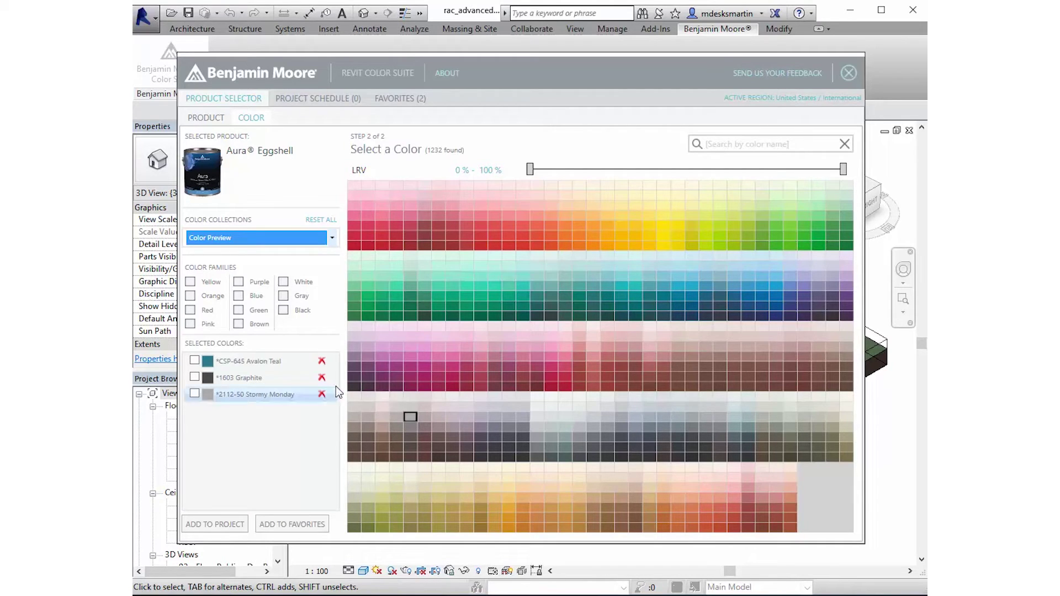
pyautogui.click(322, 379)
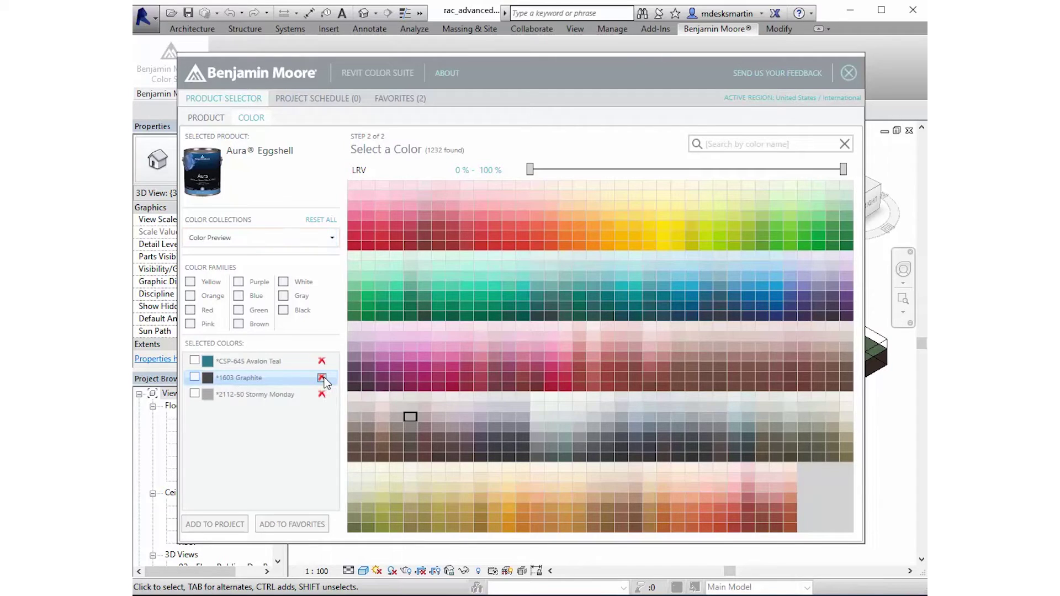
pyautogui.click(332, 238)
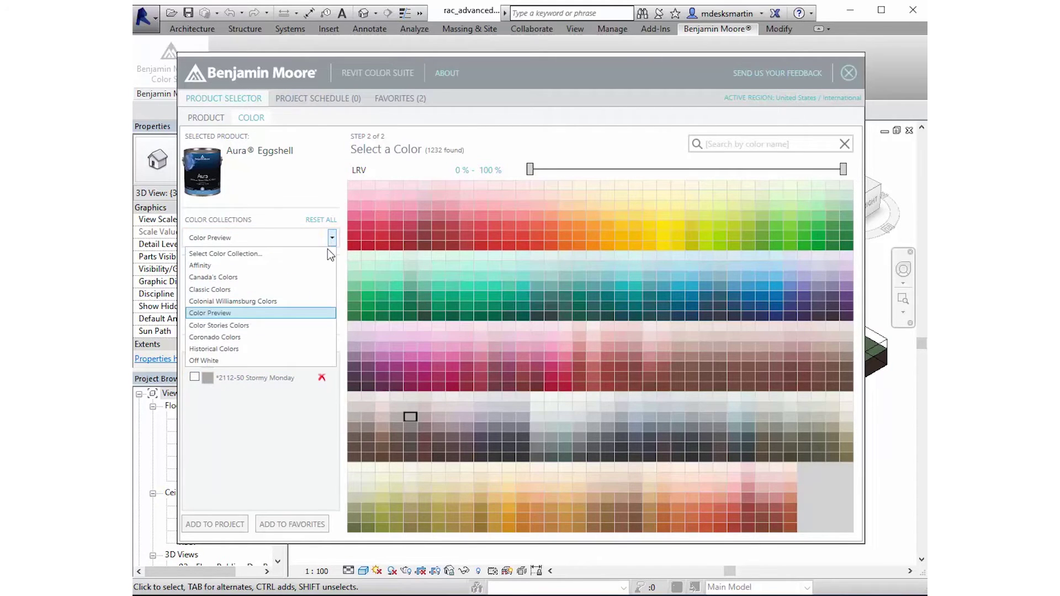
pyautogui.click(292, 360)
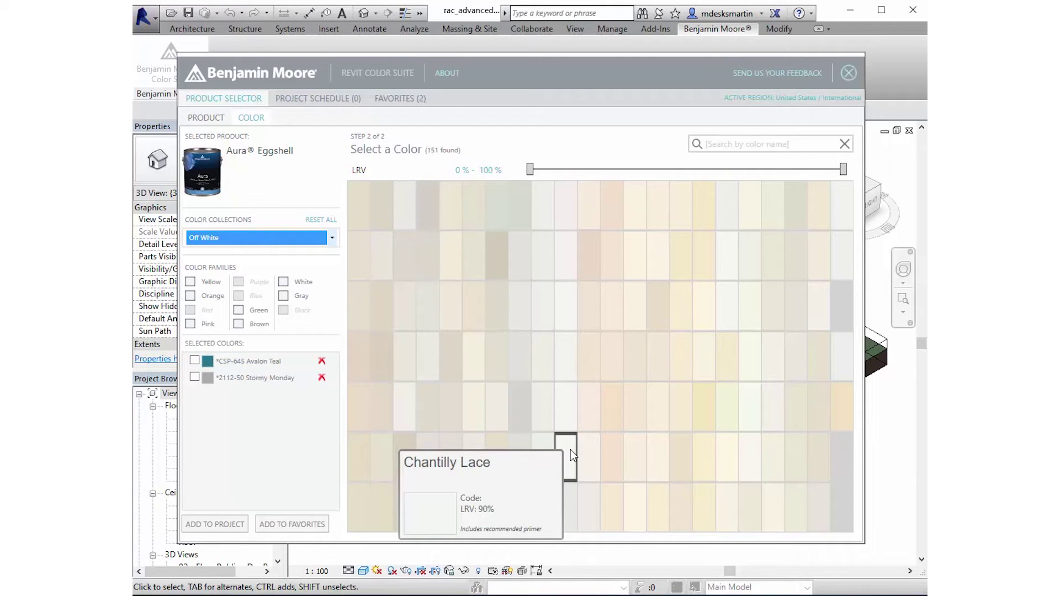
pyautogui.click(571, 449)
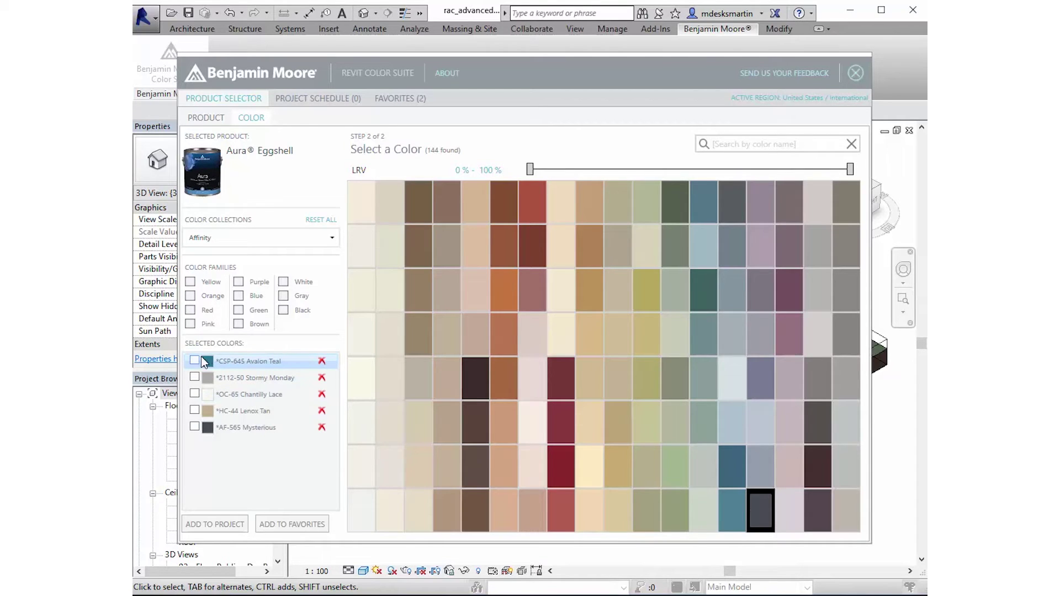
# - Schedule Avalon Teal, Stormy Monday and Chantilly Lace under location Office, then review the schedule
pyautogui.click(194, 360)
pyautogui.click(195, 377)
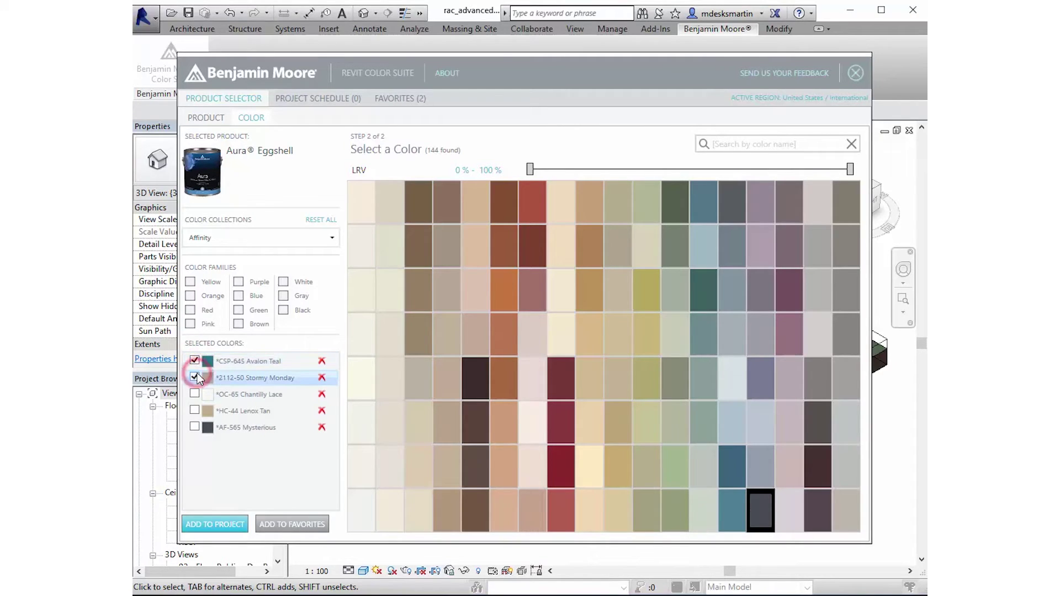
pyautogui.click(195, 394)
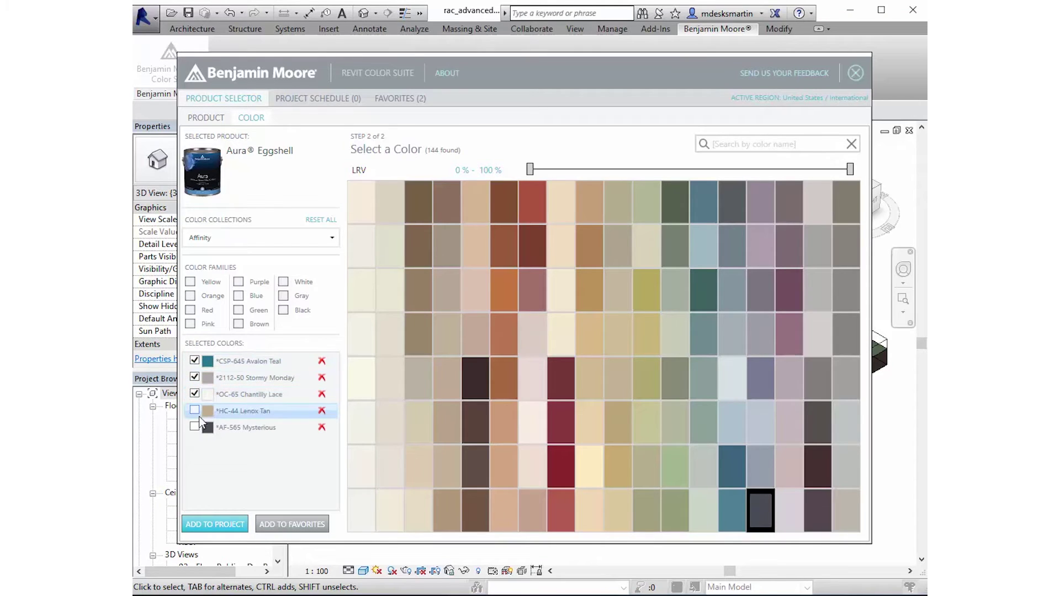
pyautogui.click(213, 527)
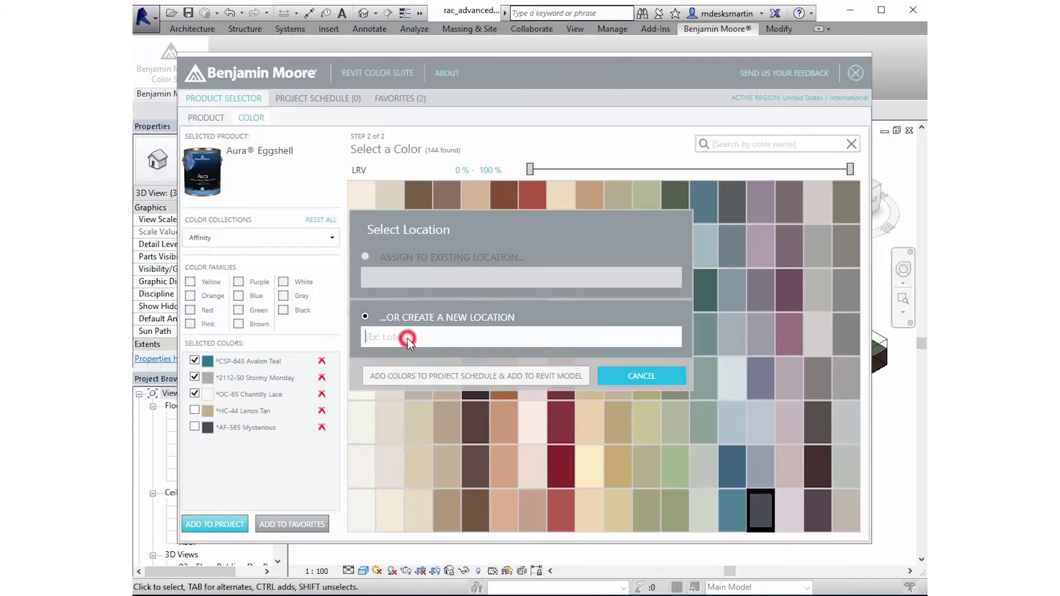
pyautogui.write('Office')
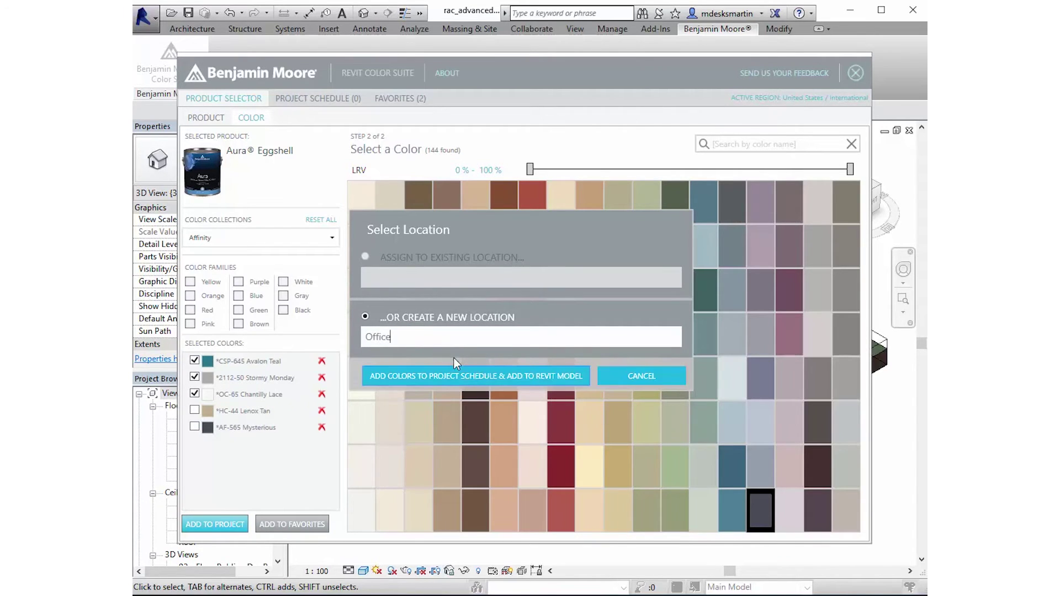
pyautogui.click(462, 372)
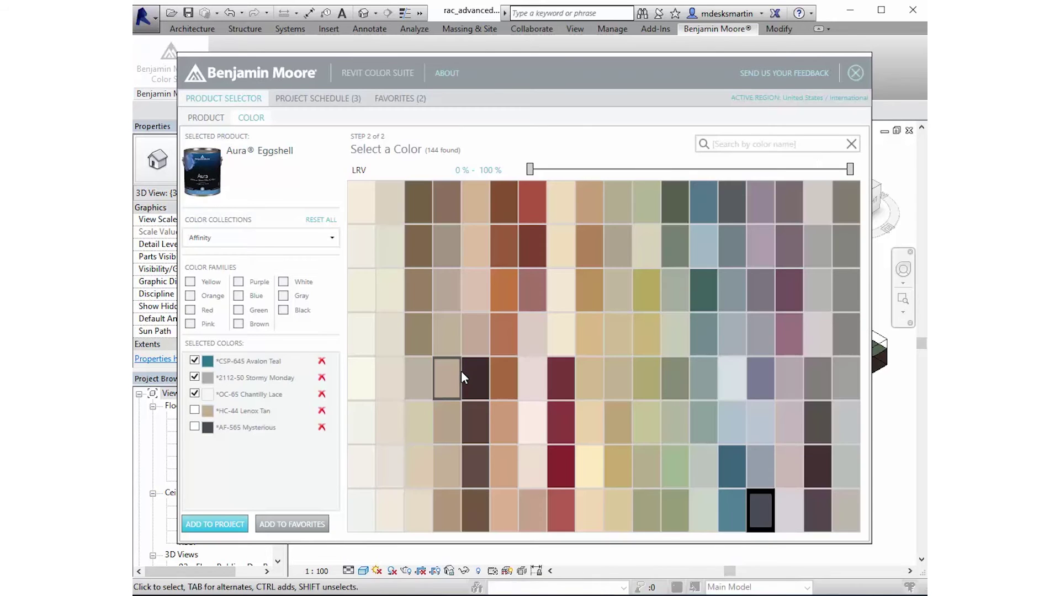
pyautogui.moveTo(461, 371)
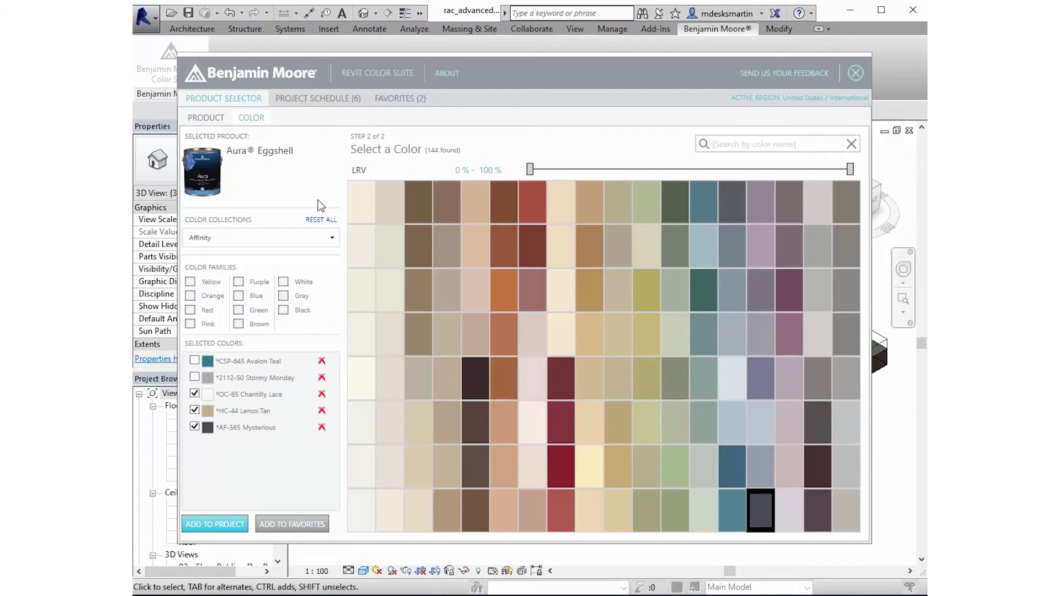
pyautogui.click(317, 99)
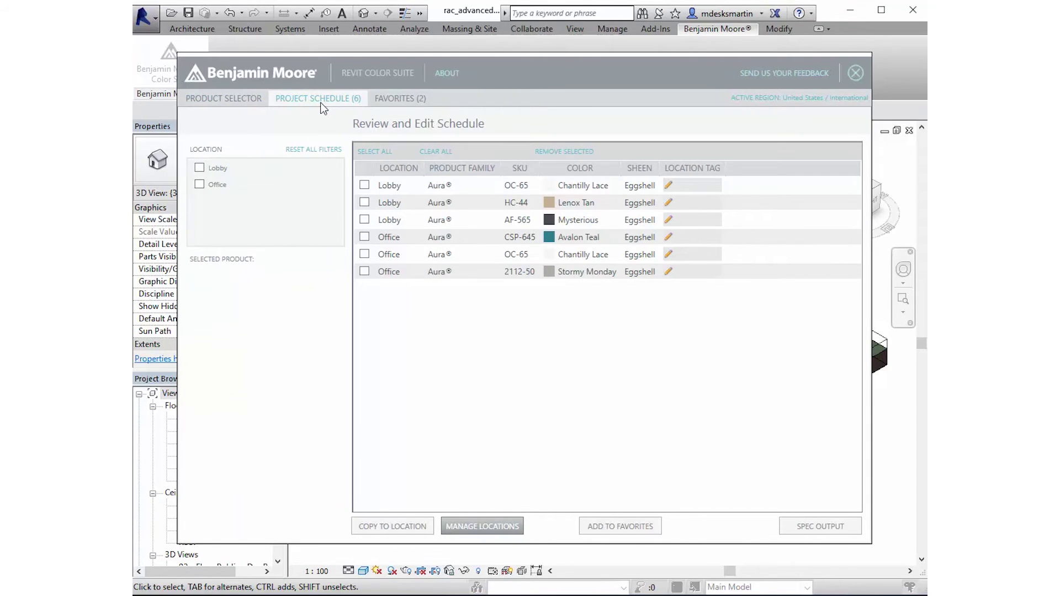
# - Filter the project schedule to the Lobby location only
pyautogui.click(199, 168)
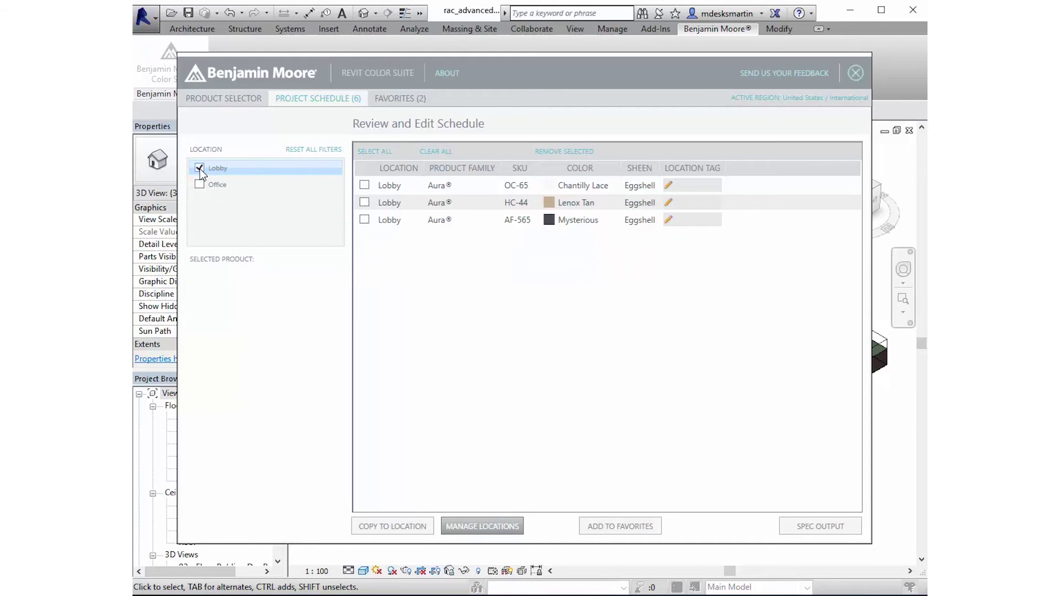
# - Tag Chantilly Lace as Trim, Lenox Tan as Wall and Mysterious as Accent
pyautogui.click(686, 187)
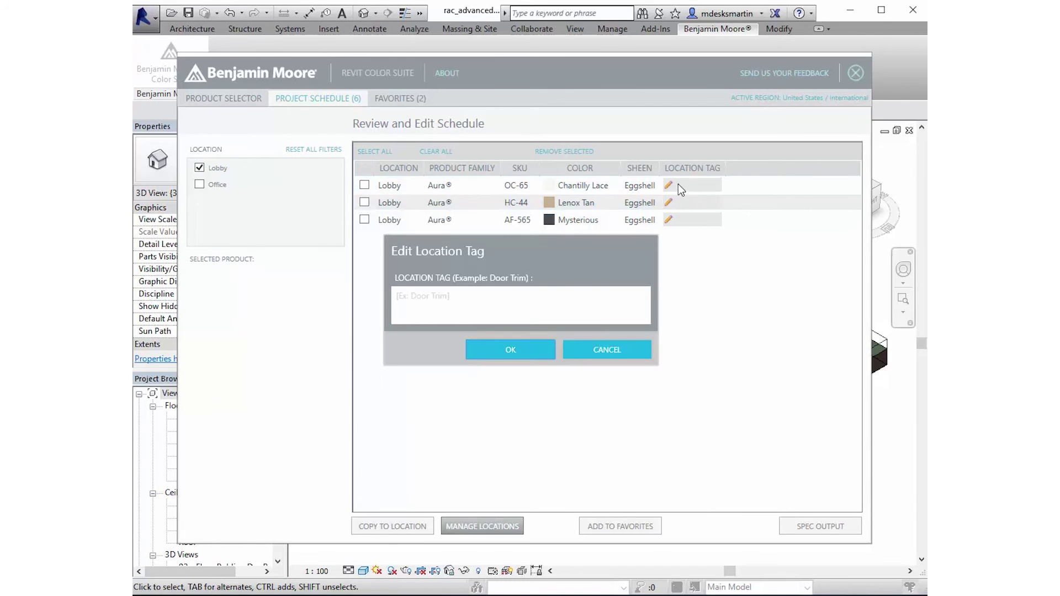
pyautogui.write('Trim')
pyautogui.click(508, 349)
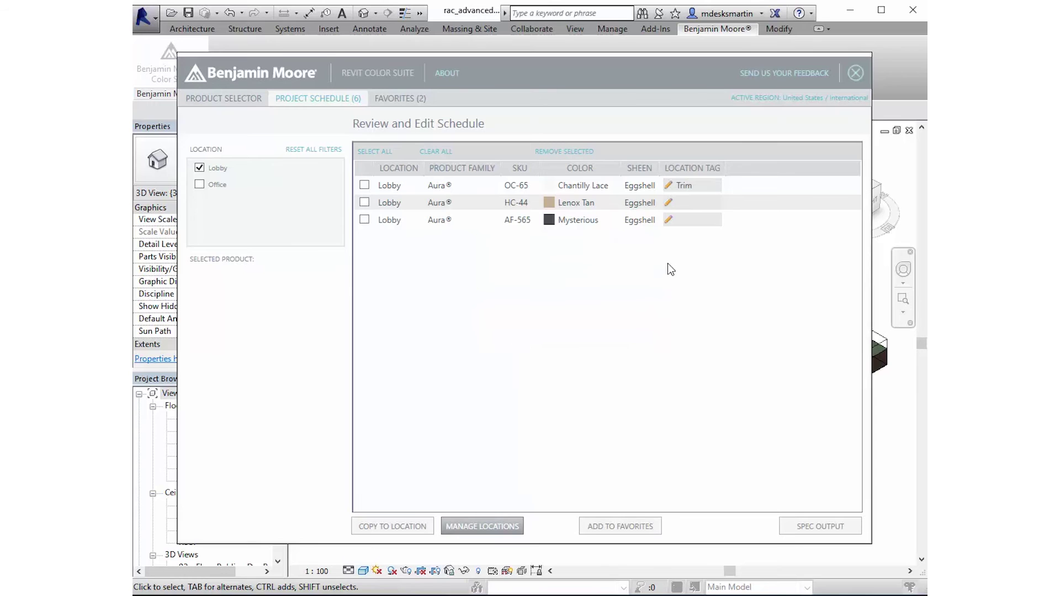
pyautogui.click(685, 203)
pyautogui.click(543, 296)
pyautogui.write('Wall')
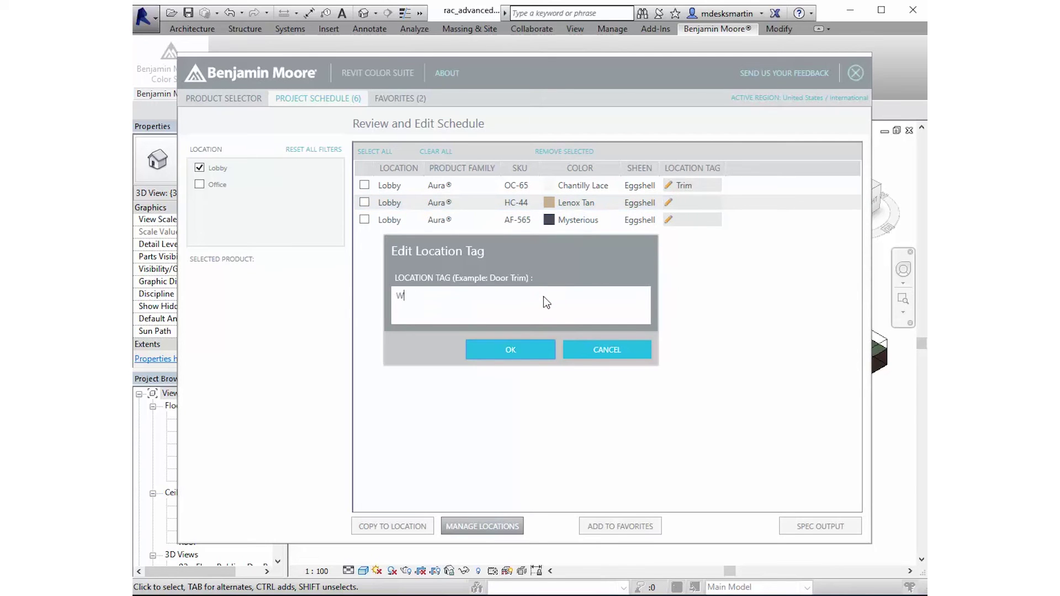
pyautogui.click(527, 348)
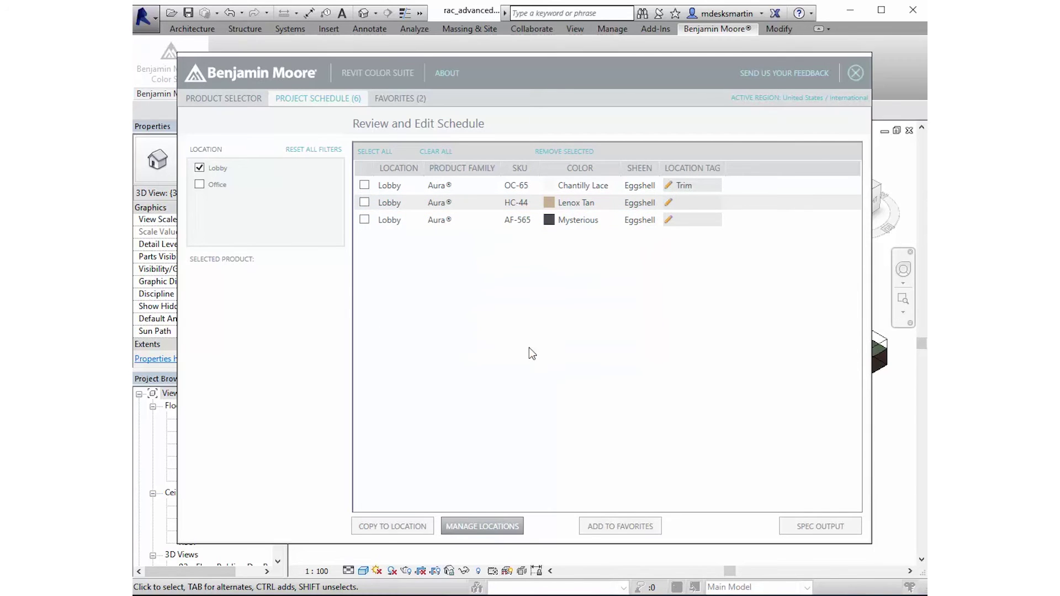
pyautogui.click(691, 223)
pyautogui.write('Accent')
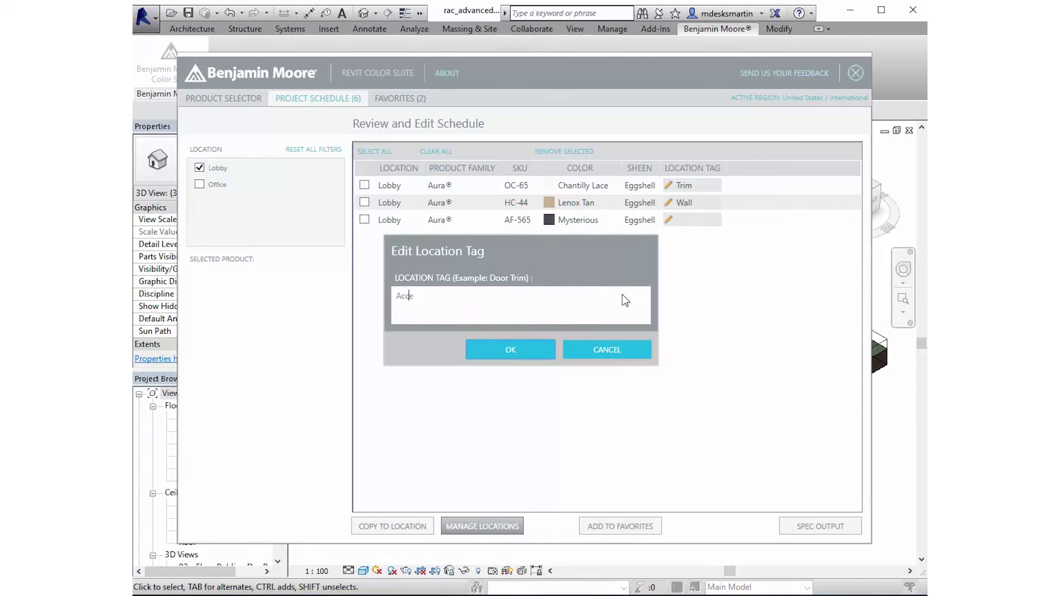
pyautogui.click(546, 351)
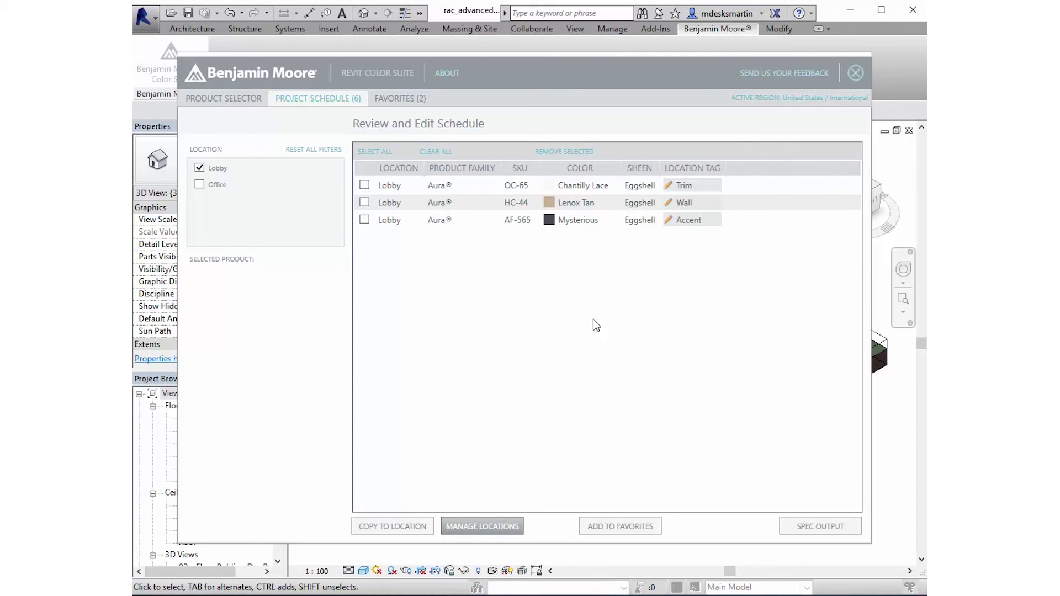
# - Export the ticked Lobby colours as a specification saved to paintspec.txt, then close the file
pyautogui.click(365, 185)
pyautogui.click(365, 203)
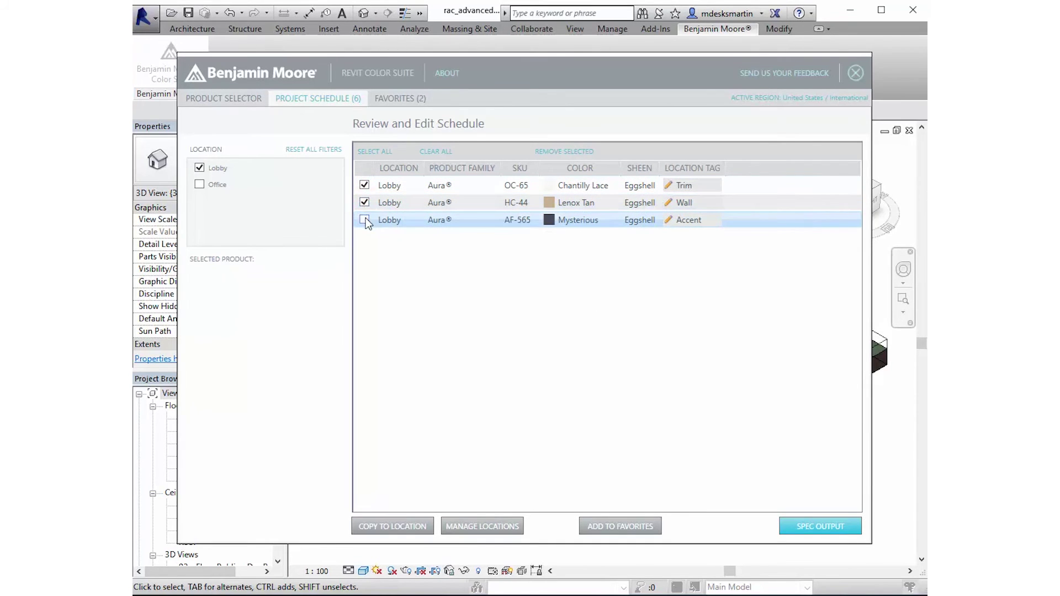
pyautogui.click(849, 527)
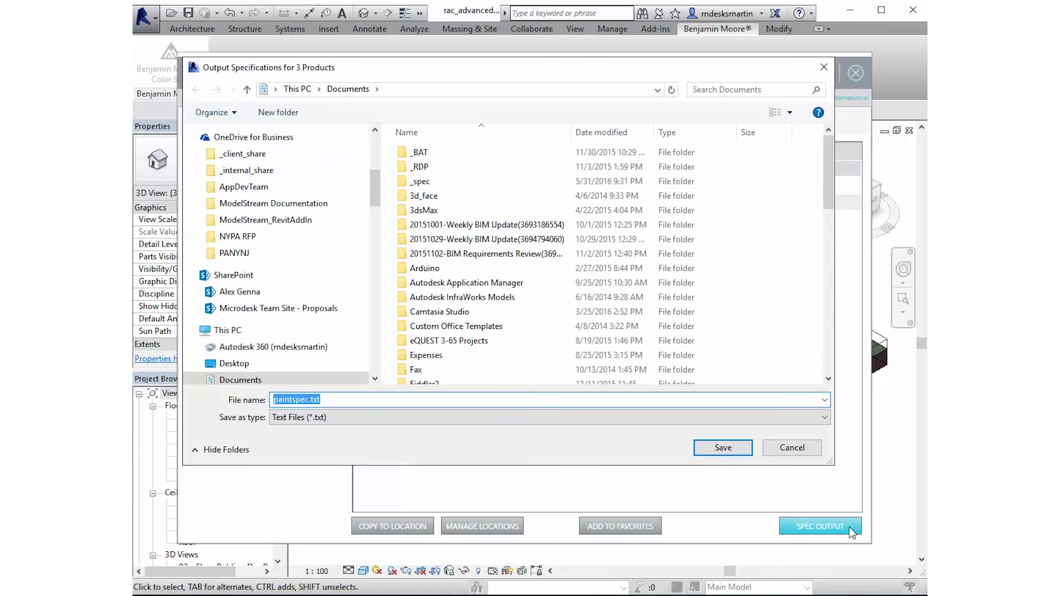
pyautogui.click(744, 448)
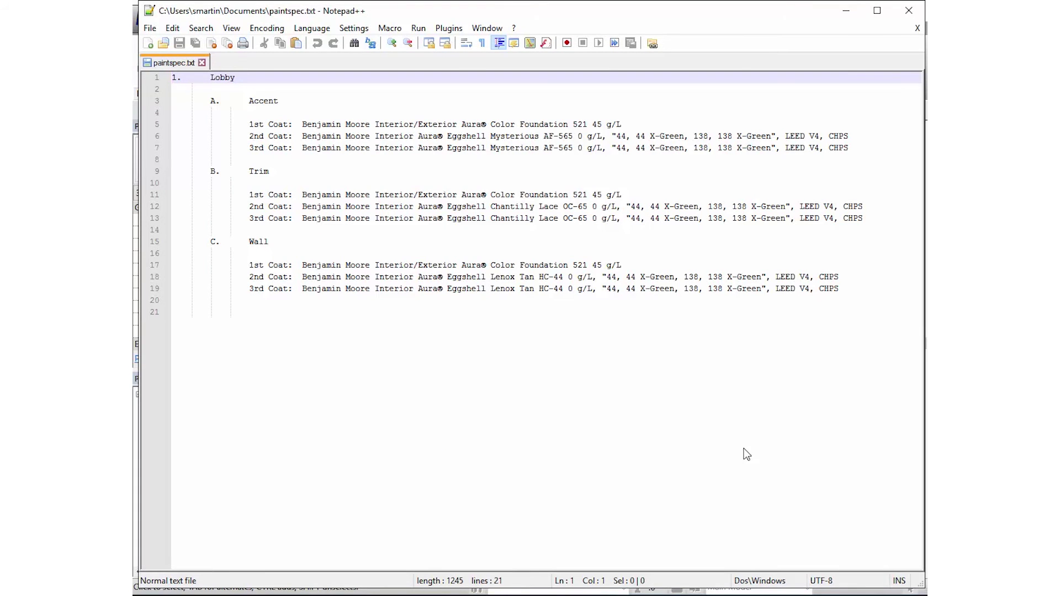
pyautogui.click(909, 10)
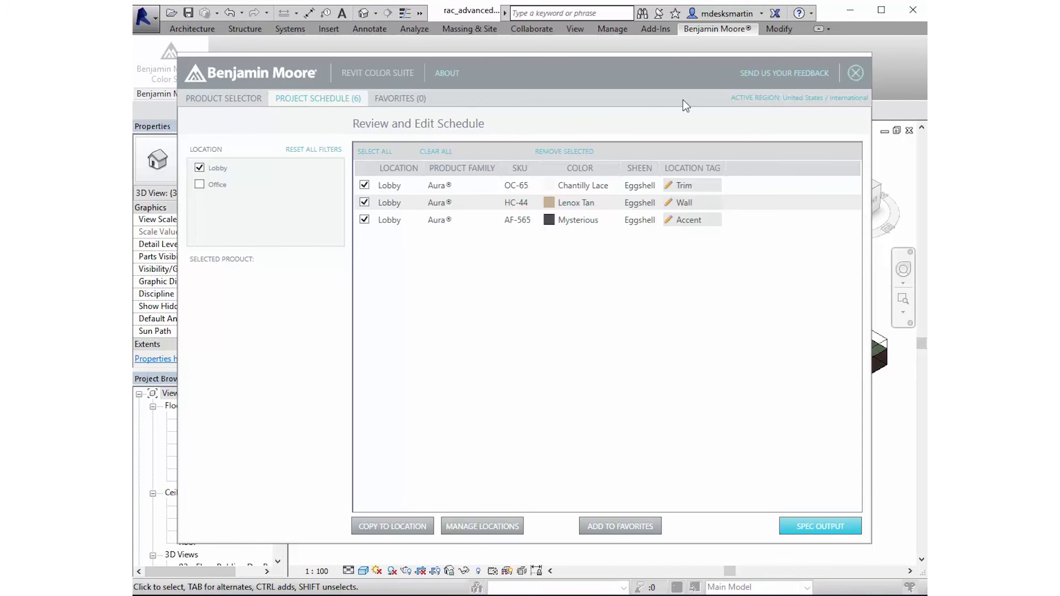
# - Save all schedule colours to a new 'ABC Corp Colors' favorites group and view favorites
pyautogui.click(336, 151)
pyautogui.click(387, 152)
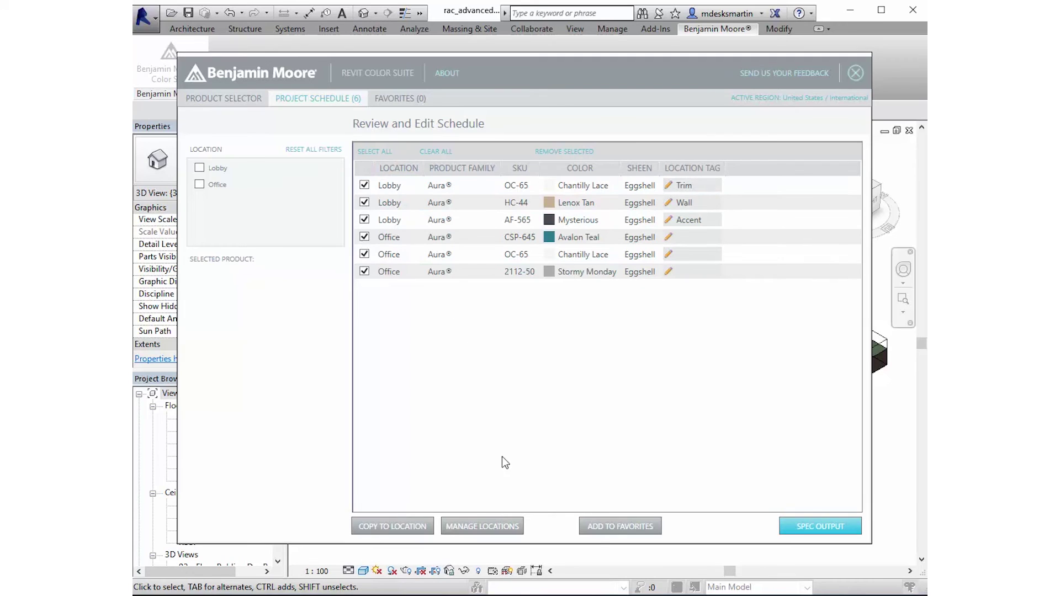
pyautogui.click(597, 530)
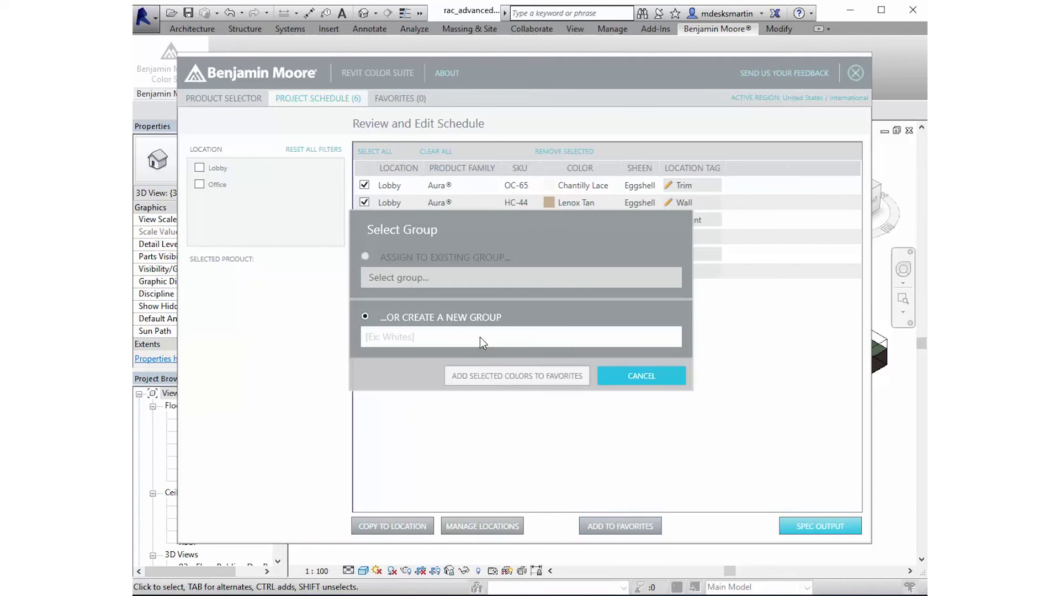
pyautogui.write('ABC Co')
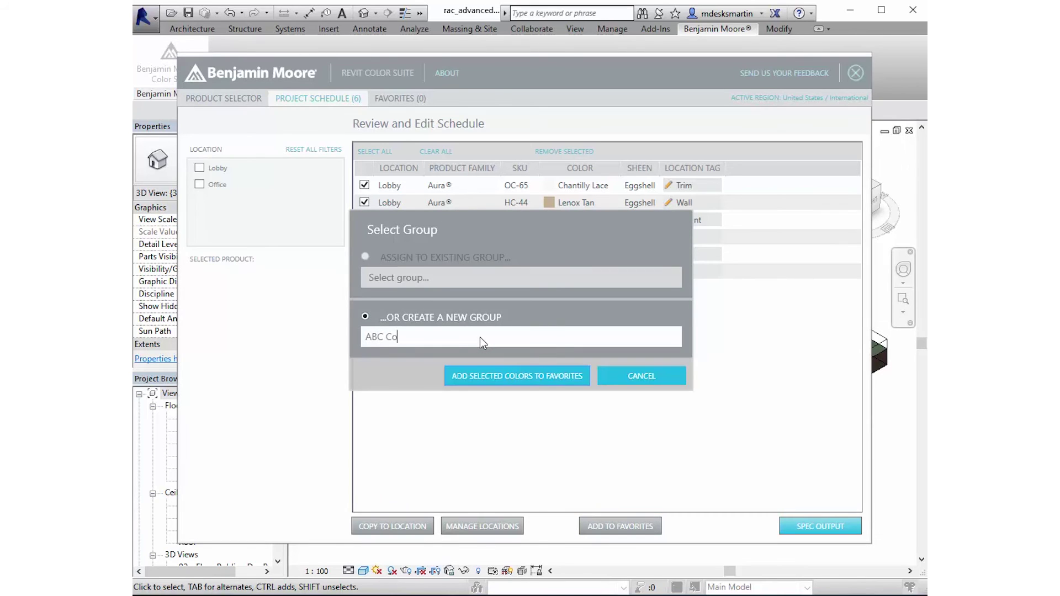
pyautogui.write('rp Colors')
pyautogui.click(574, 374)
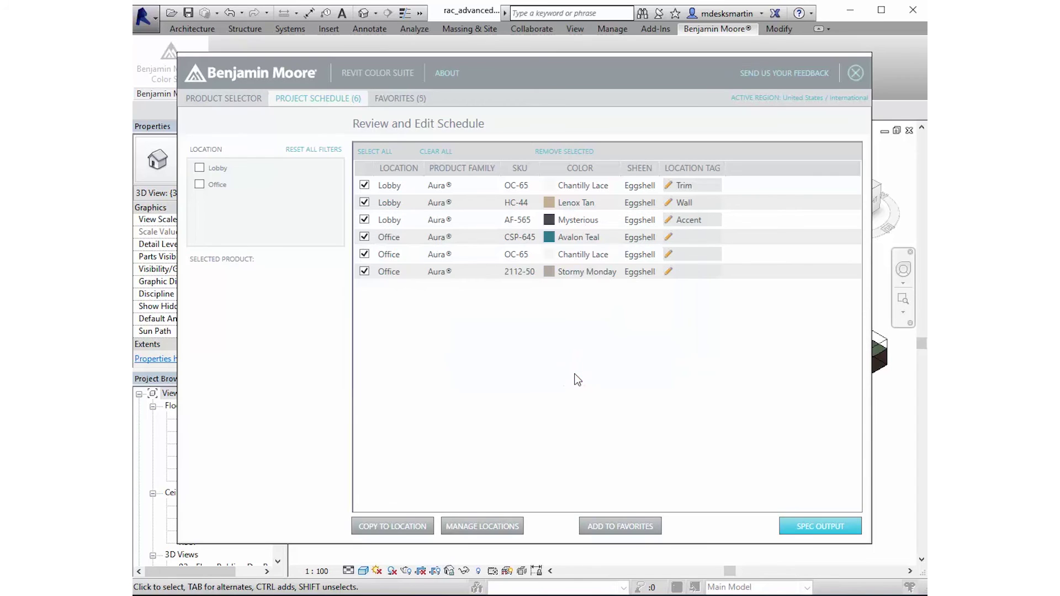
pyautogui.click(418, 101)
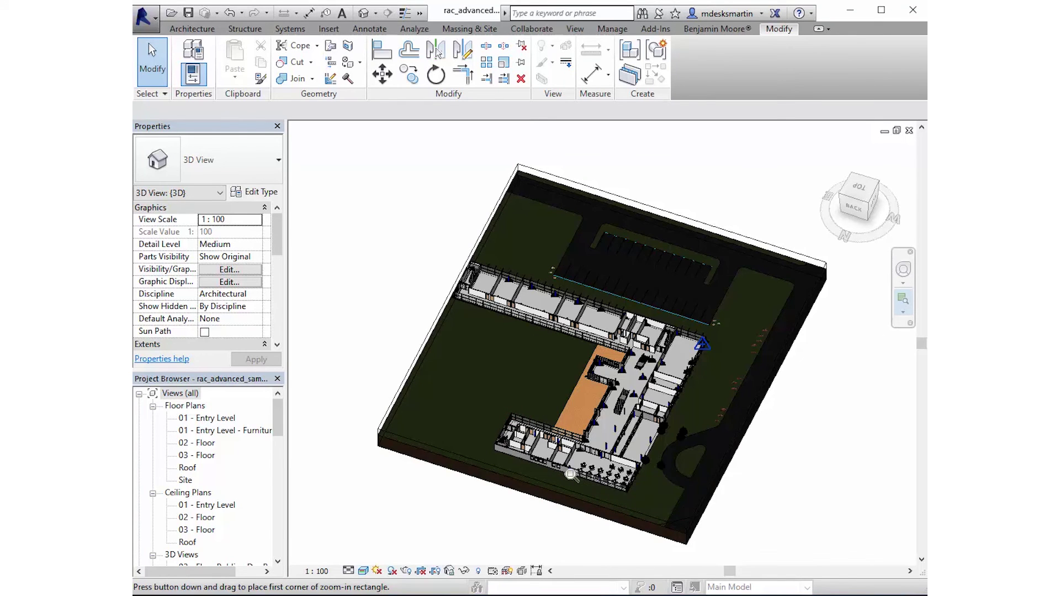
# - Zoom into the office wing and pan to center the office rooms in the 3D view
pyautogui.moveTo(569, 471); pyautogui.dragTo(522, 417)
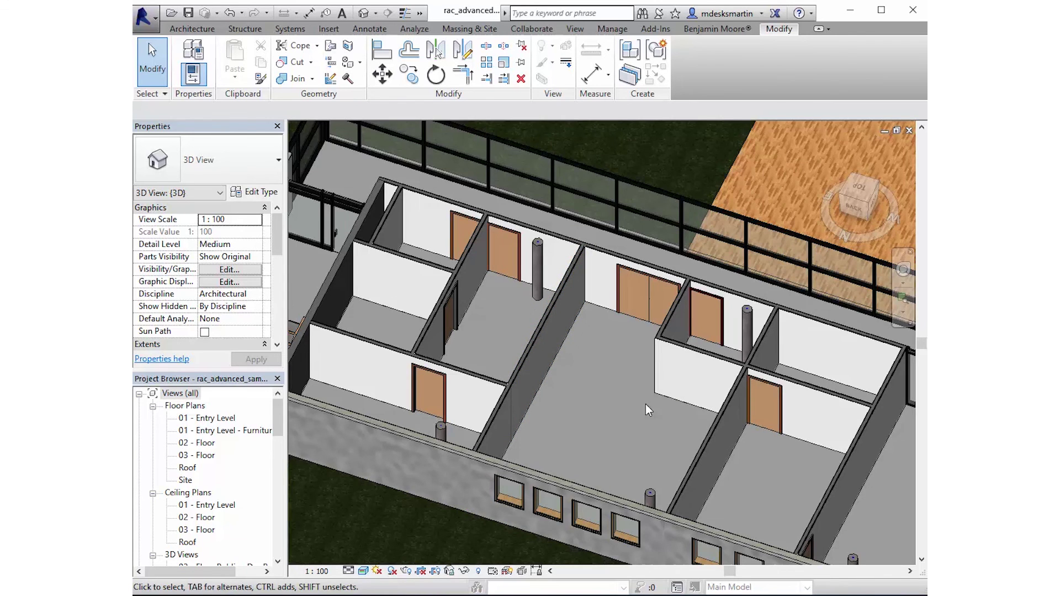
pyautogui.moveTo(646, 405); pyautogui.dragTo(603, 372, button='middle')
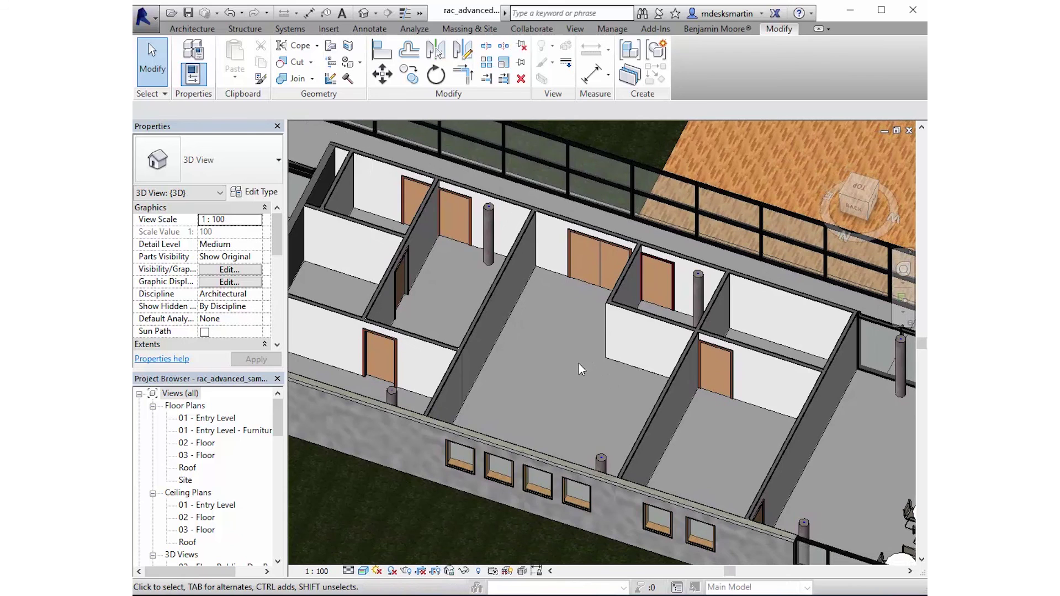
# - Paint the interior wall beside the double doors with a Benjamin Moore Aura paint
pyautogui.click(347, 63)
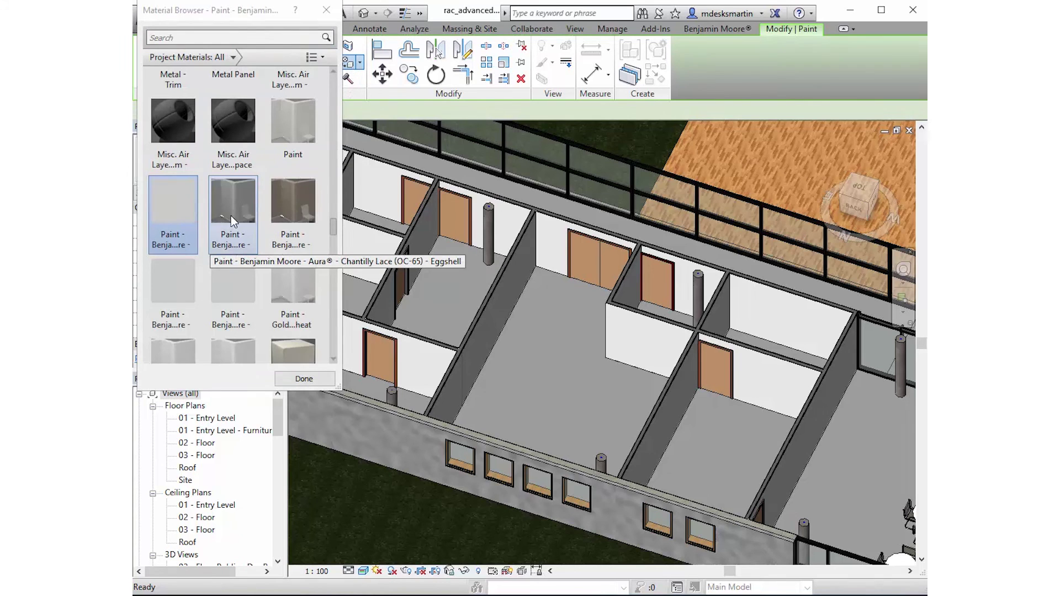
pyautogui.click(230, 277)
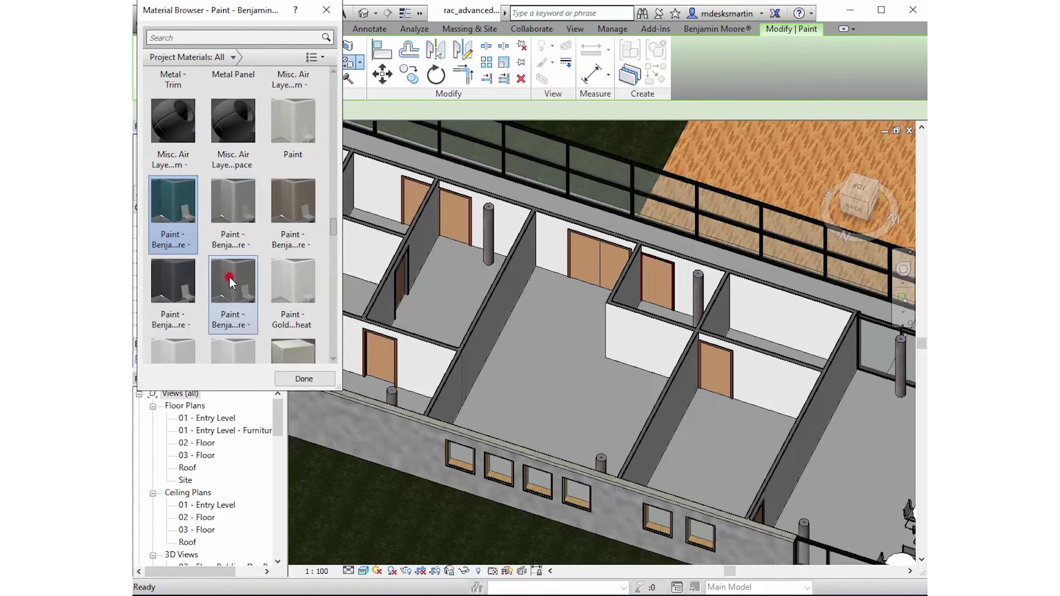
pyautogui.click(513, 287)
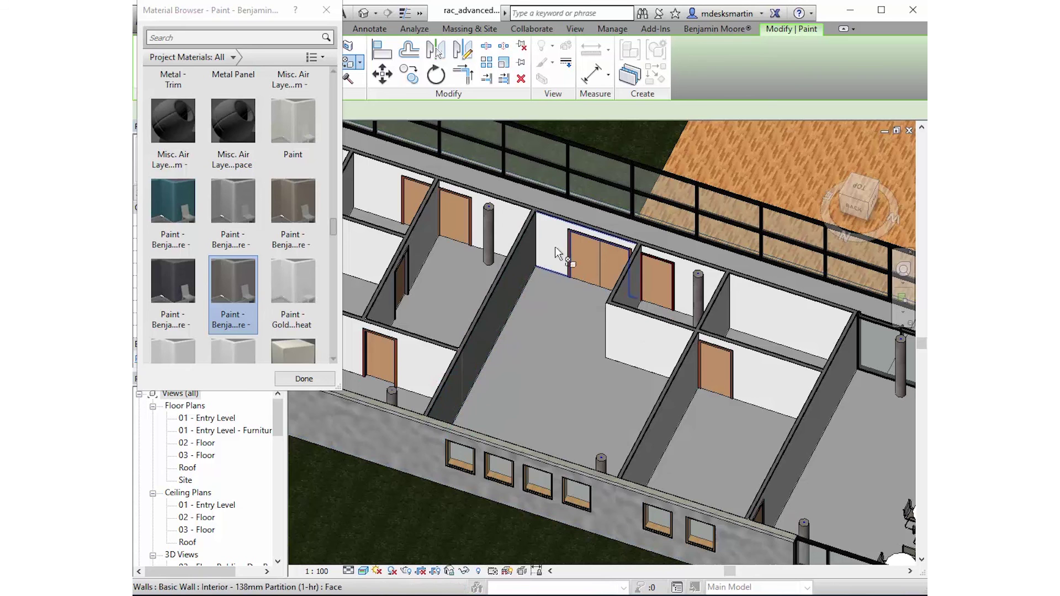
pyautogui.scroll(-1, 554, 332)
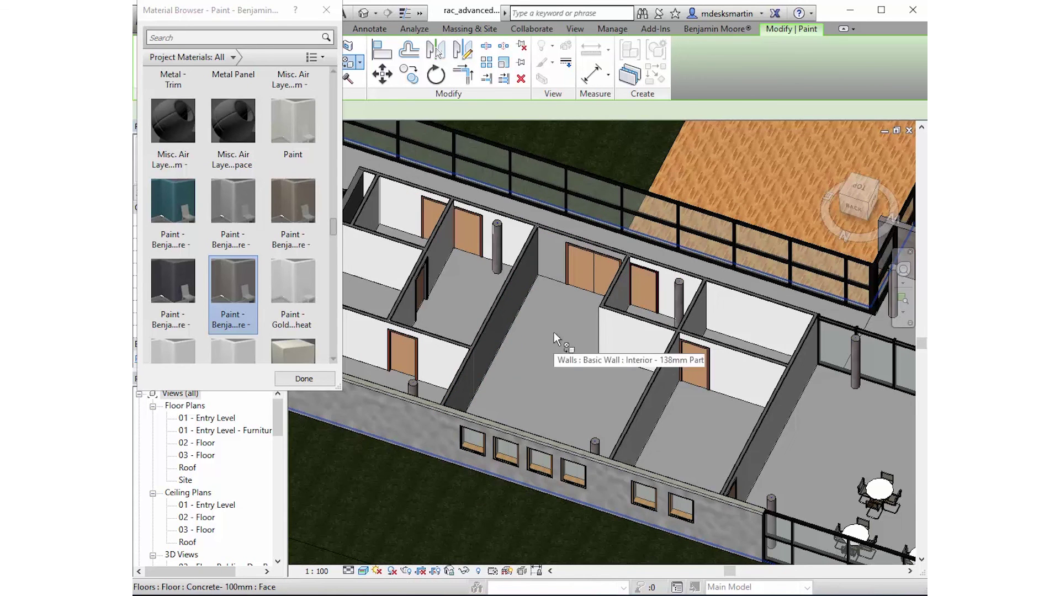